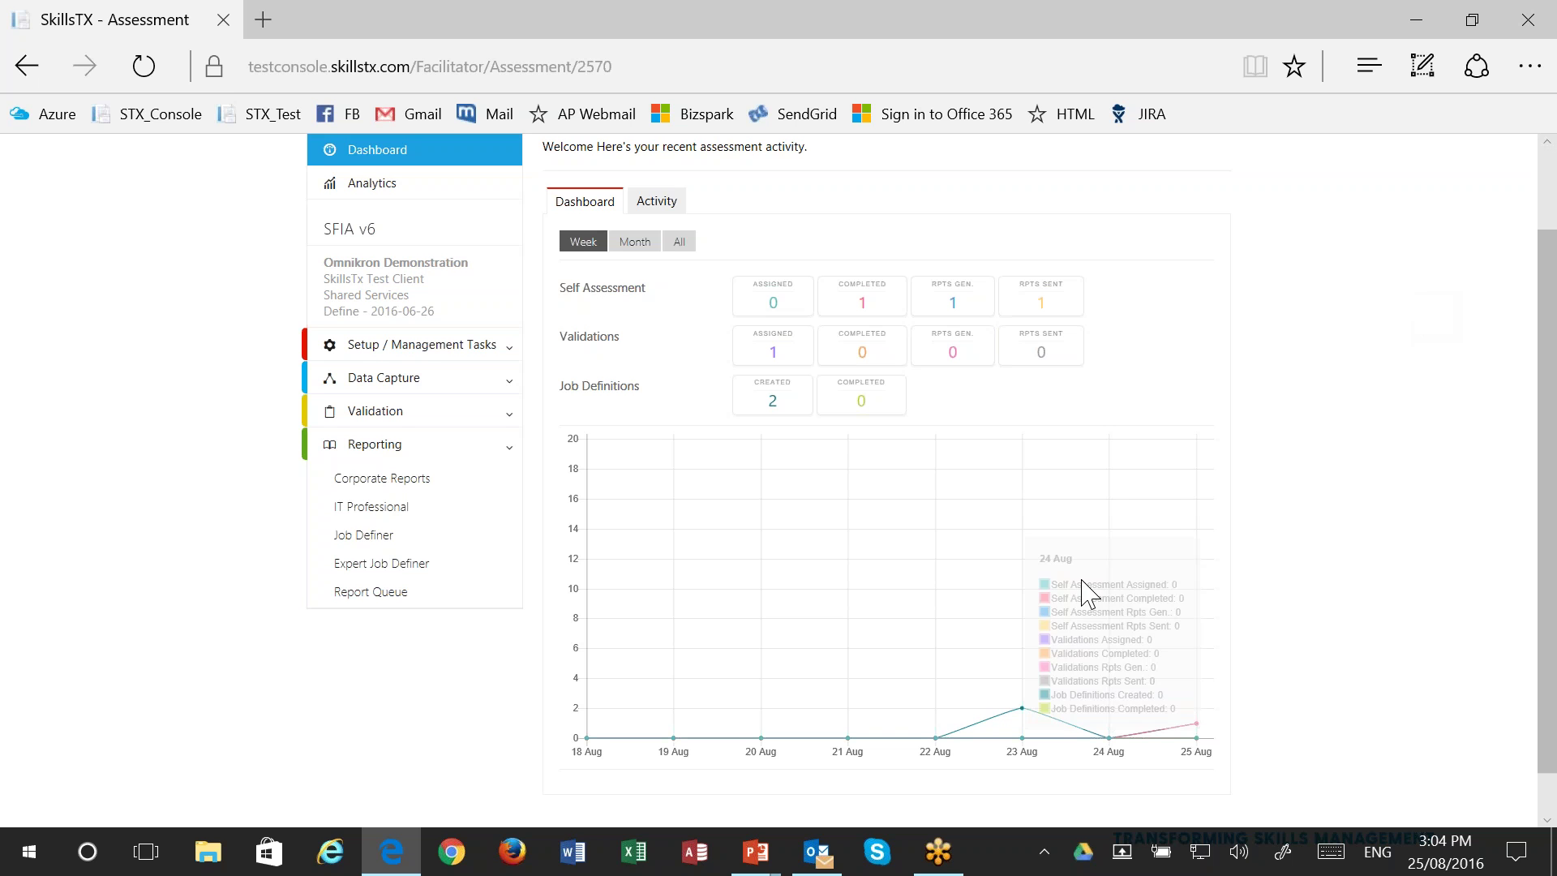
# - Review the log of recent assessment activity and return to the dashboard overview
pyautogui.moveTo(1031, 709)
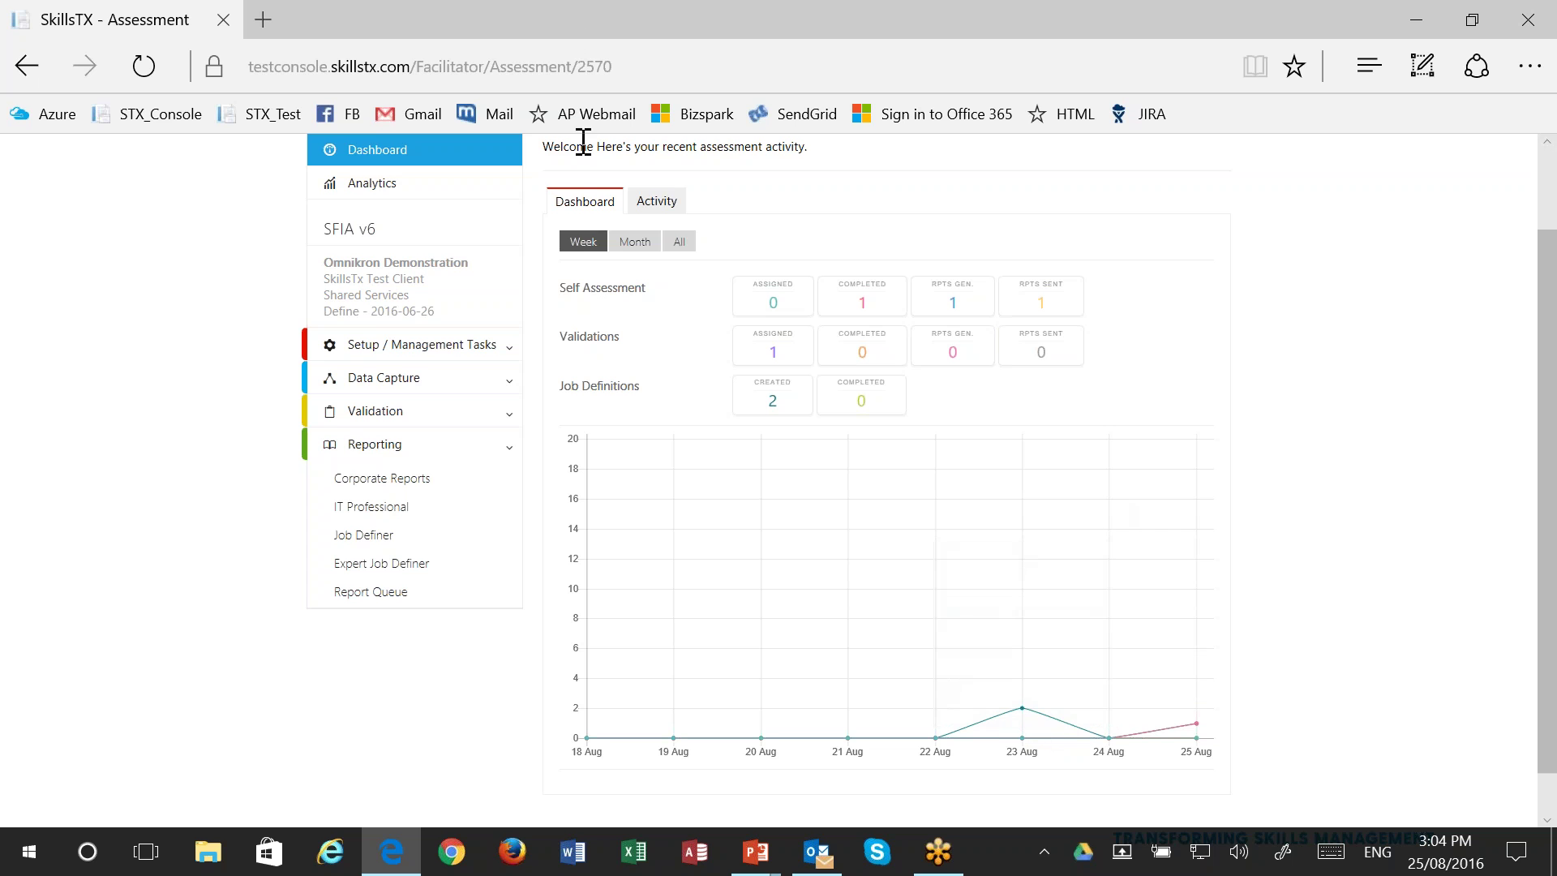
pyautogui.click(656, 205)
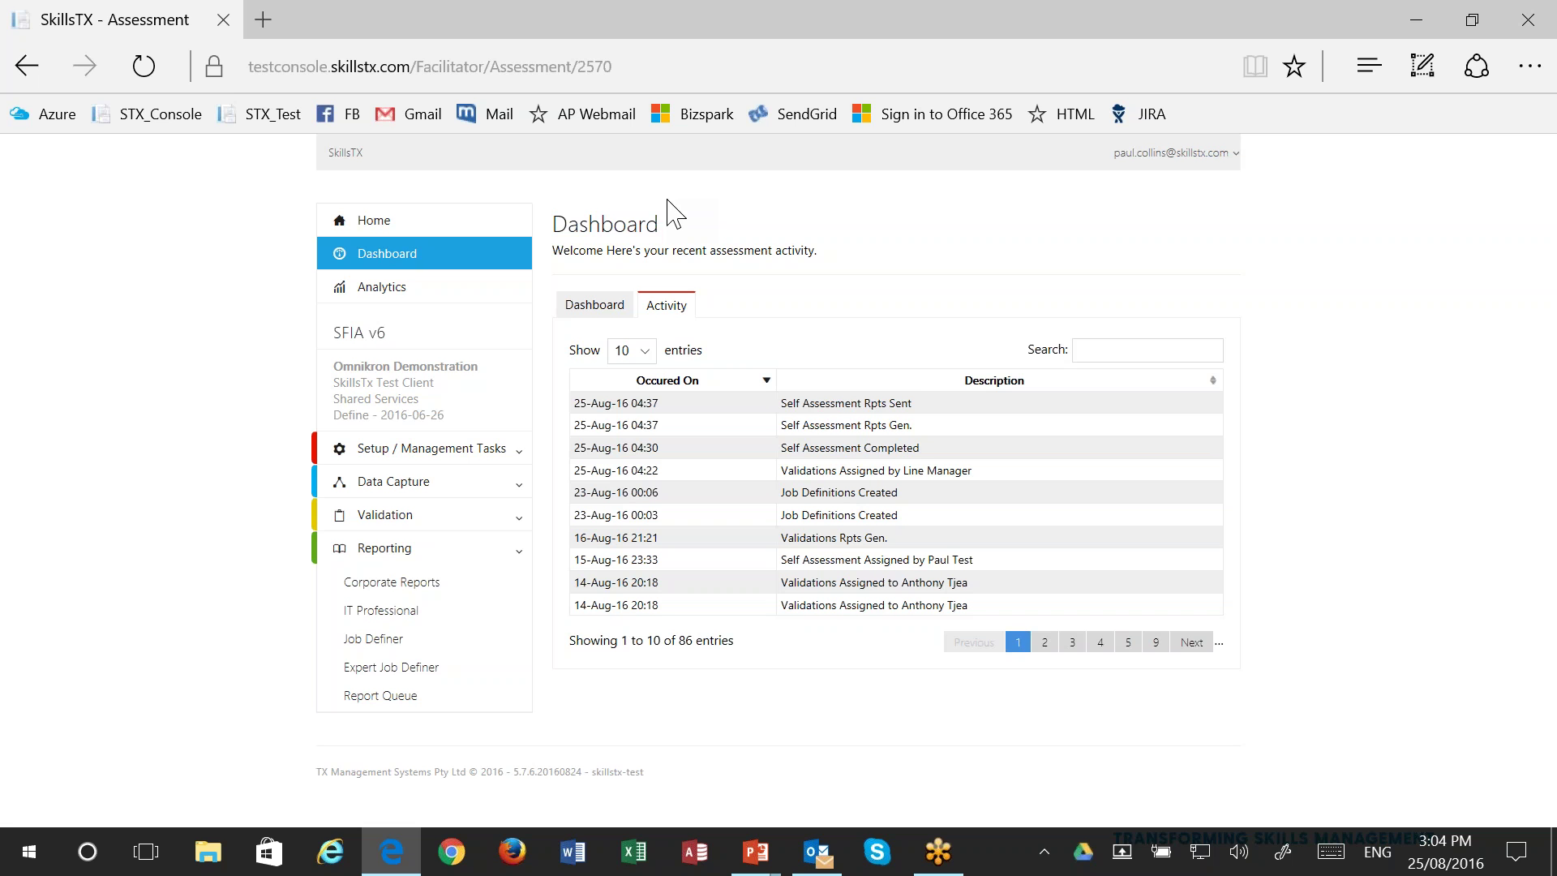
pyautogui.click(596, 308)
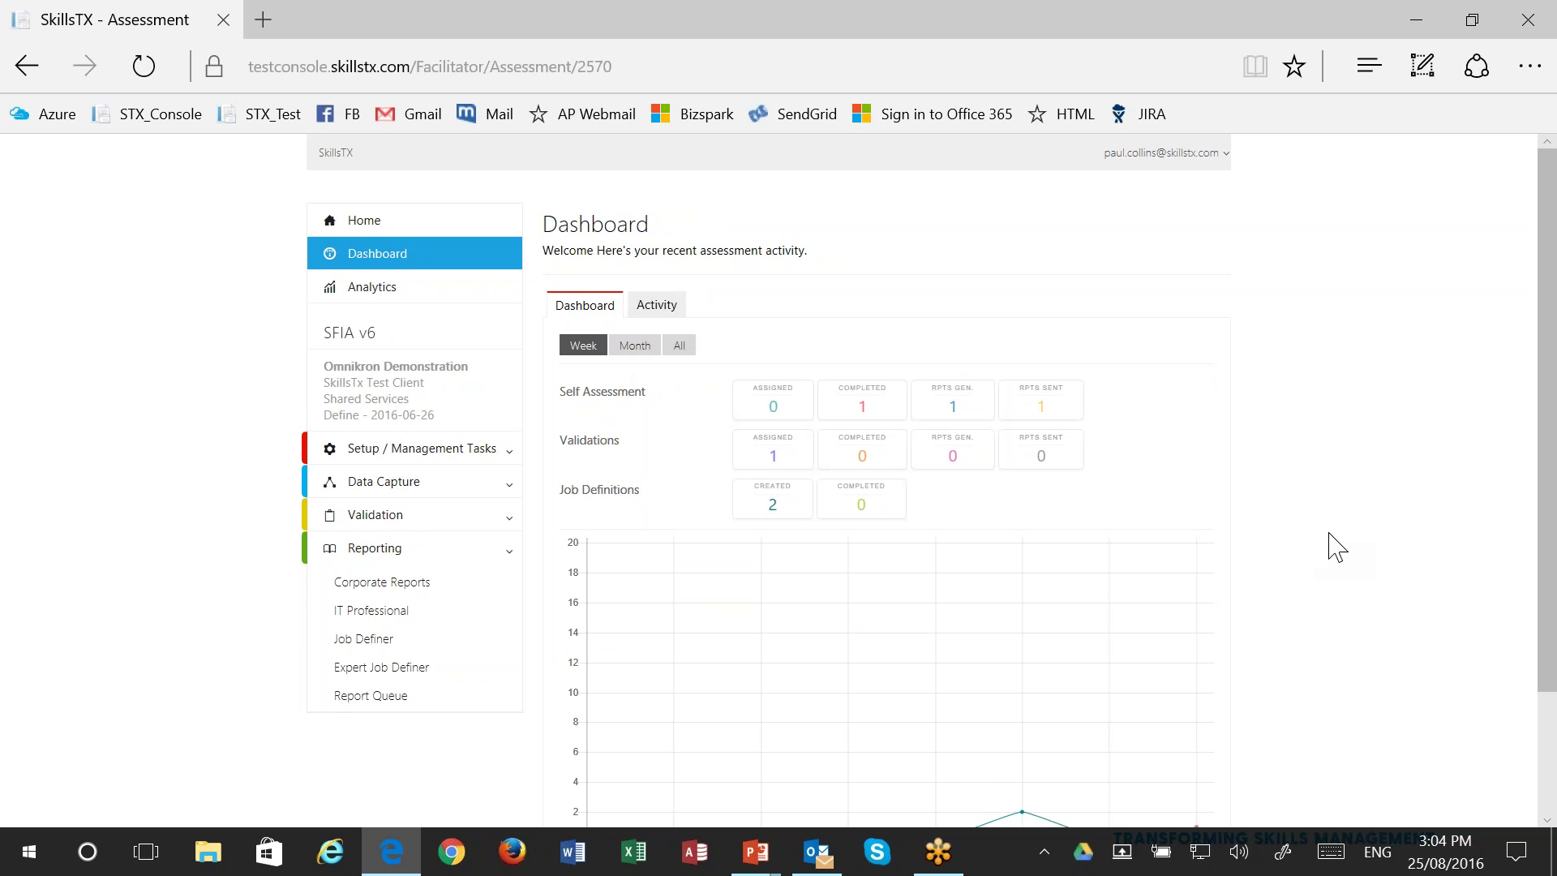
# - View the dashboard's assessment activity for the month and for all time, and return to the weekly view
pyautogui.scroll(-2, 1329, 544)
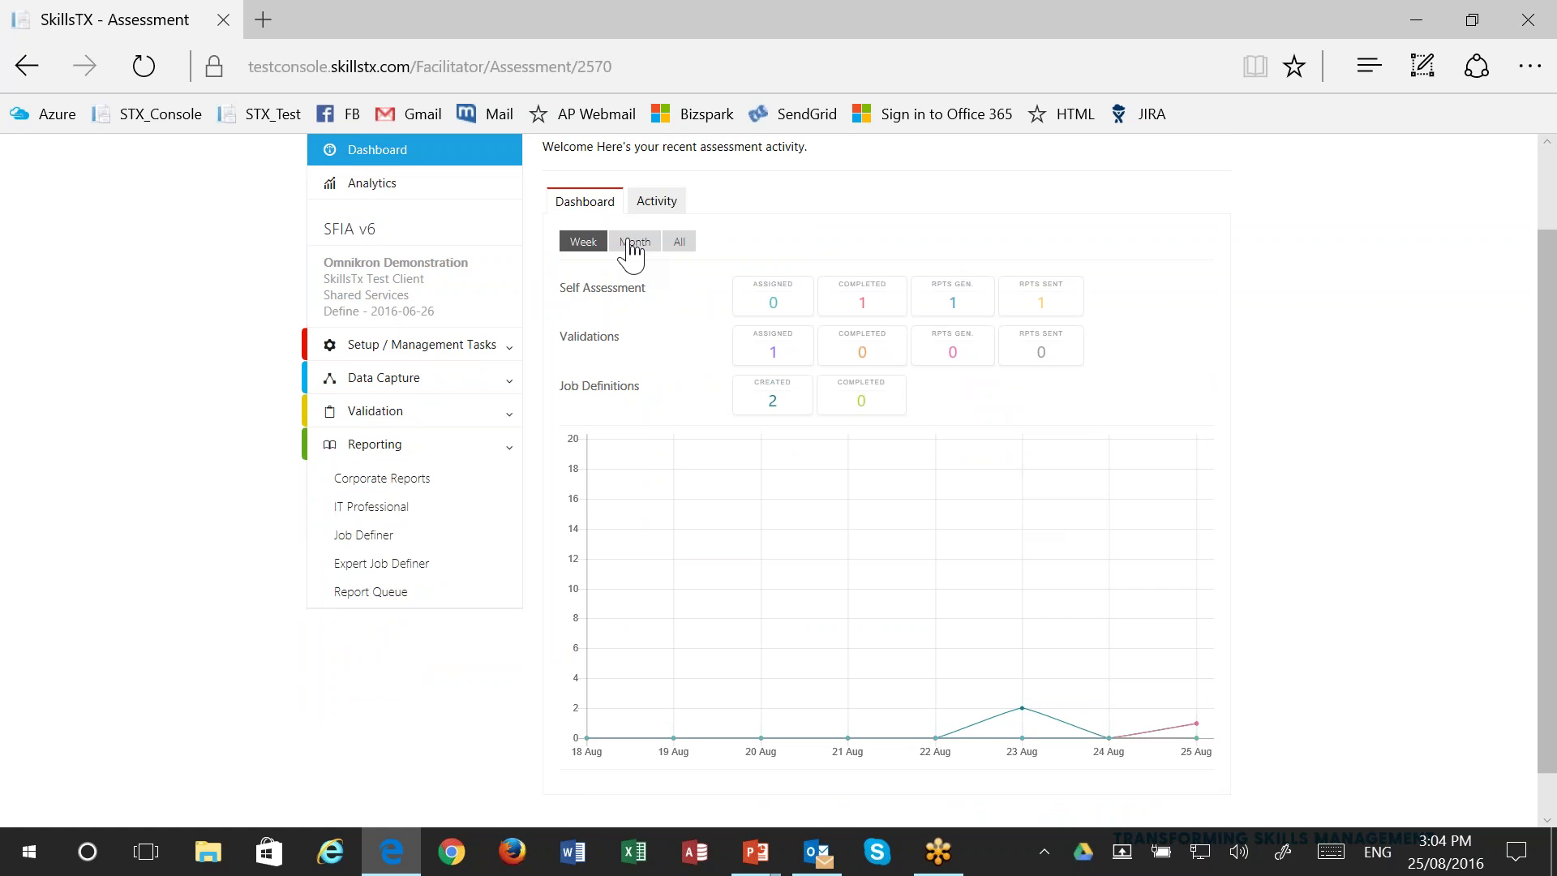
pyautogui.click(631, 244)
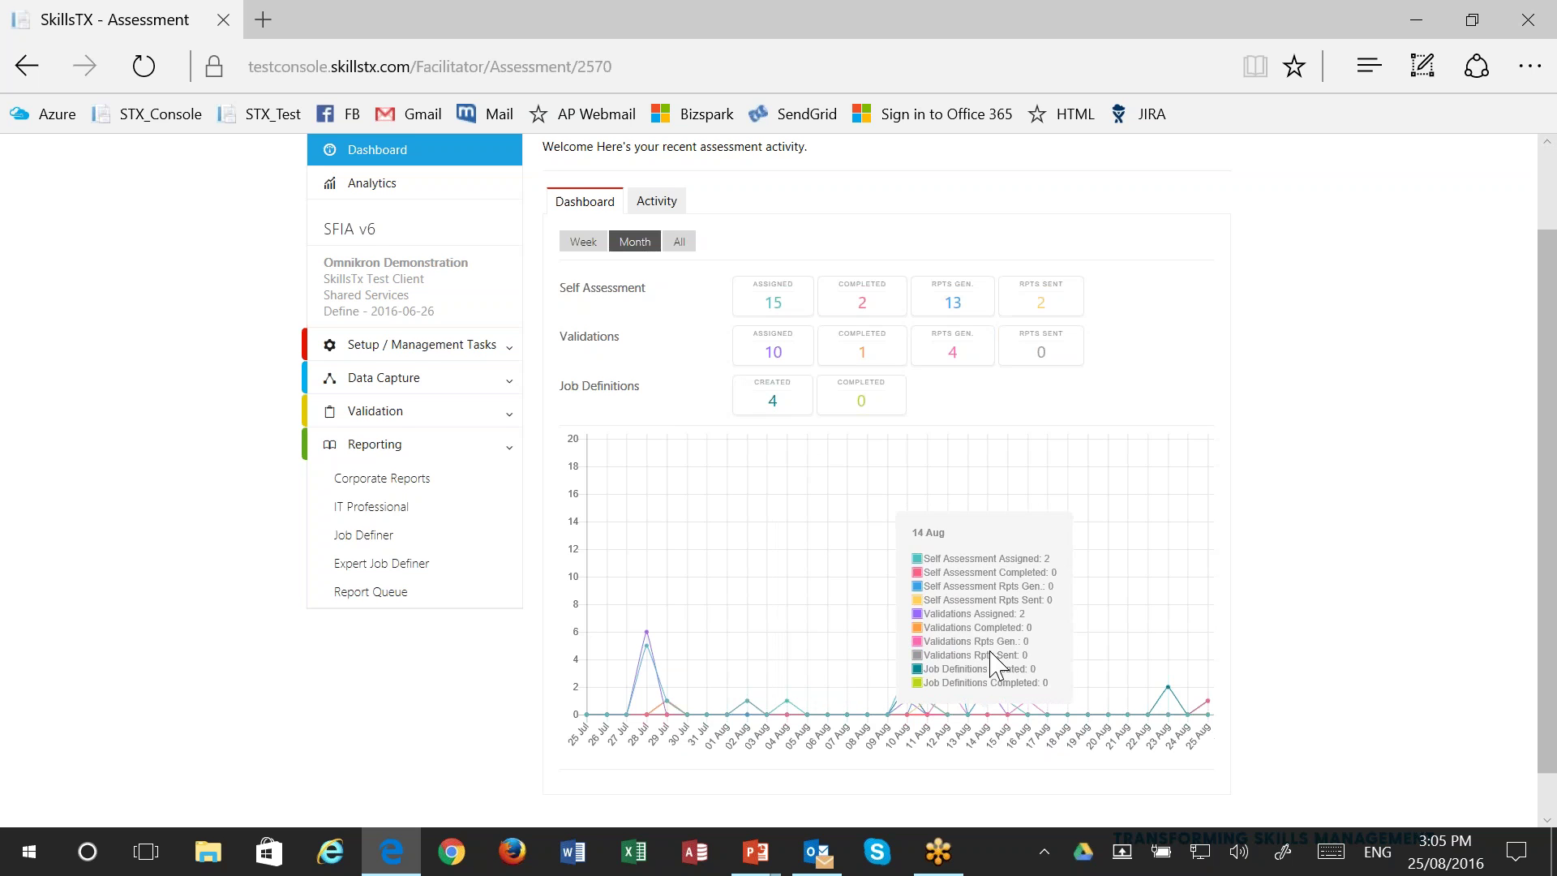
pyautogui.click(680, 245)
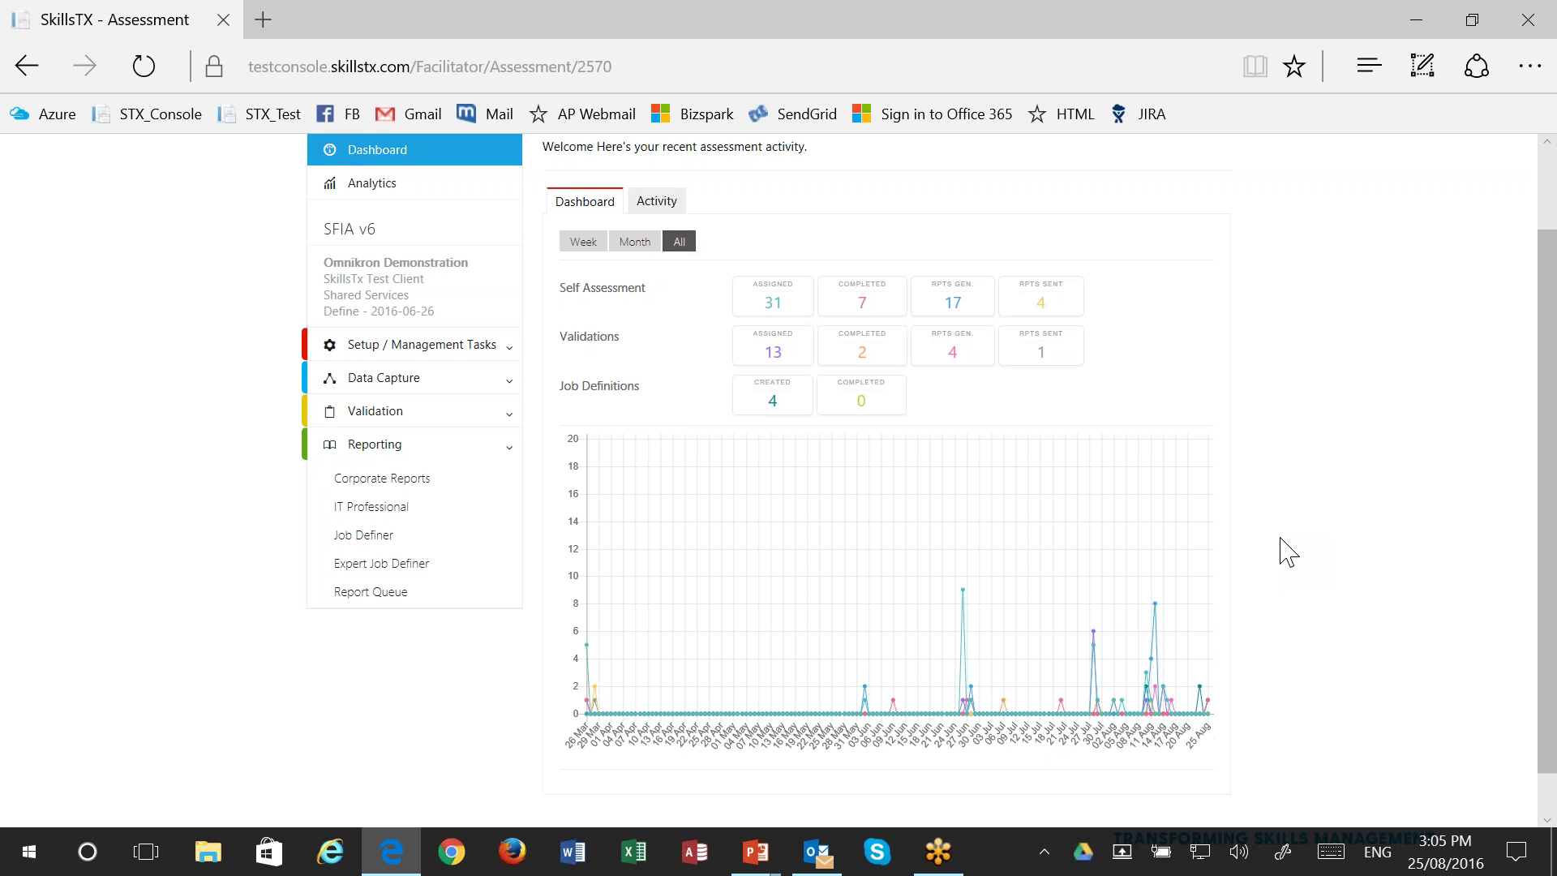
pyautogui.click(581, 243)
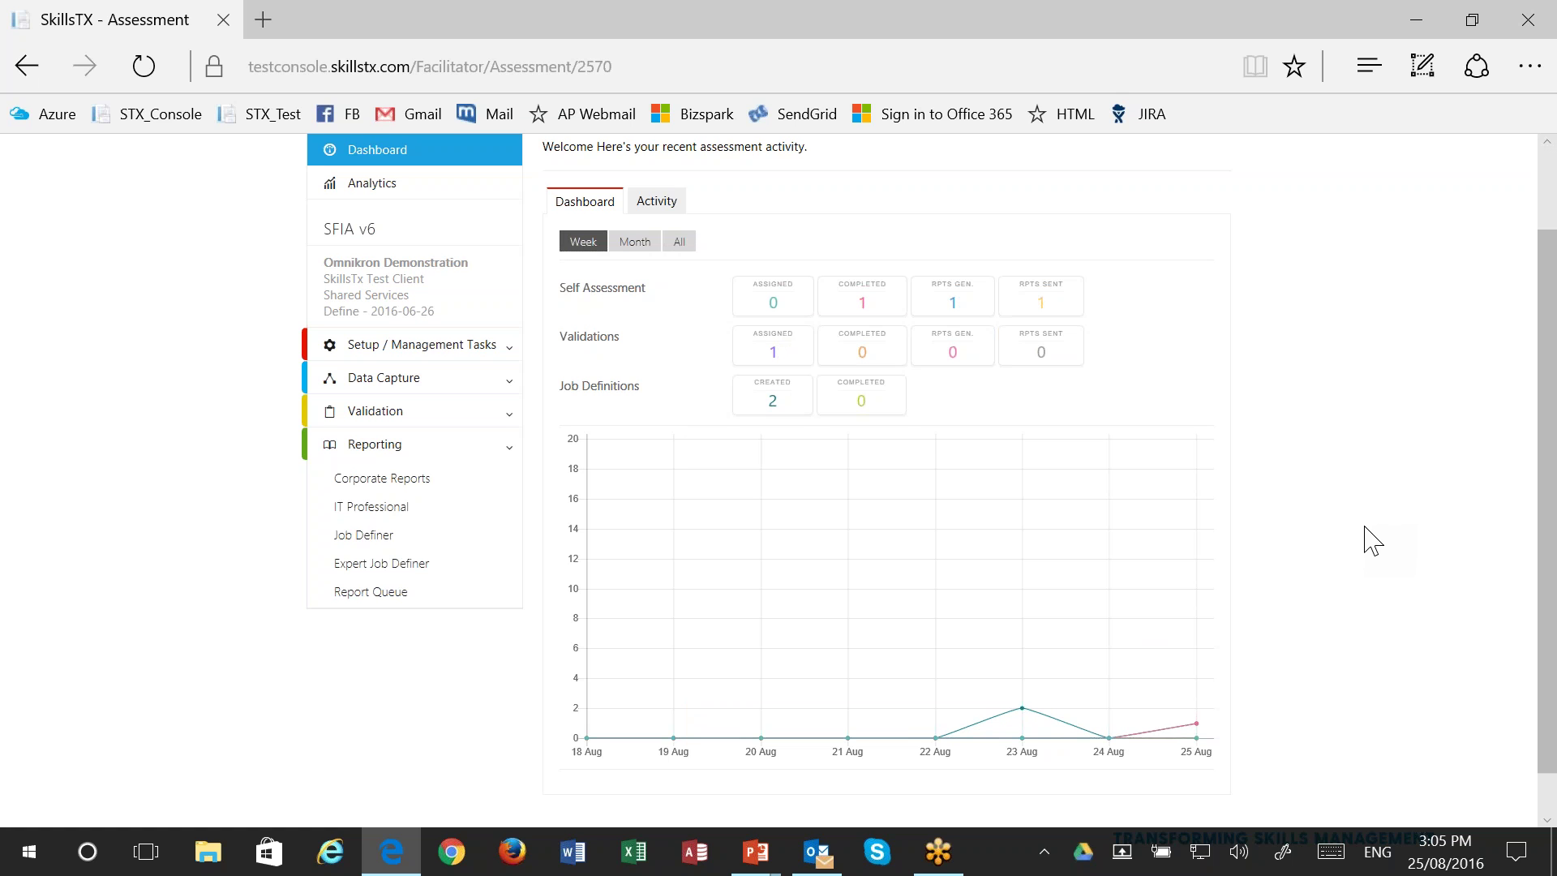
# - Open Analytics and isolate the INAN skill in the treemap to inspect its assessee records, and clear the selection
pyautogui.click(373, 192)
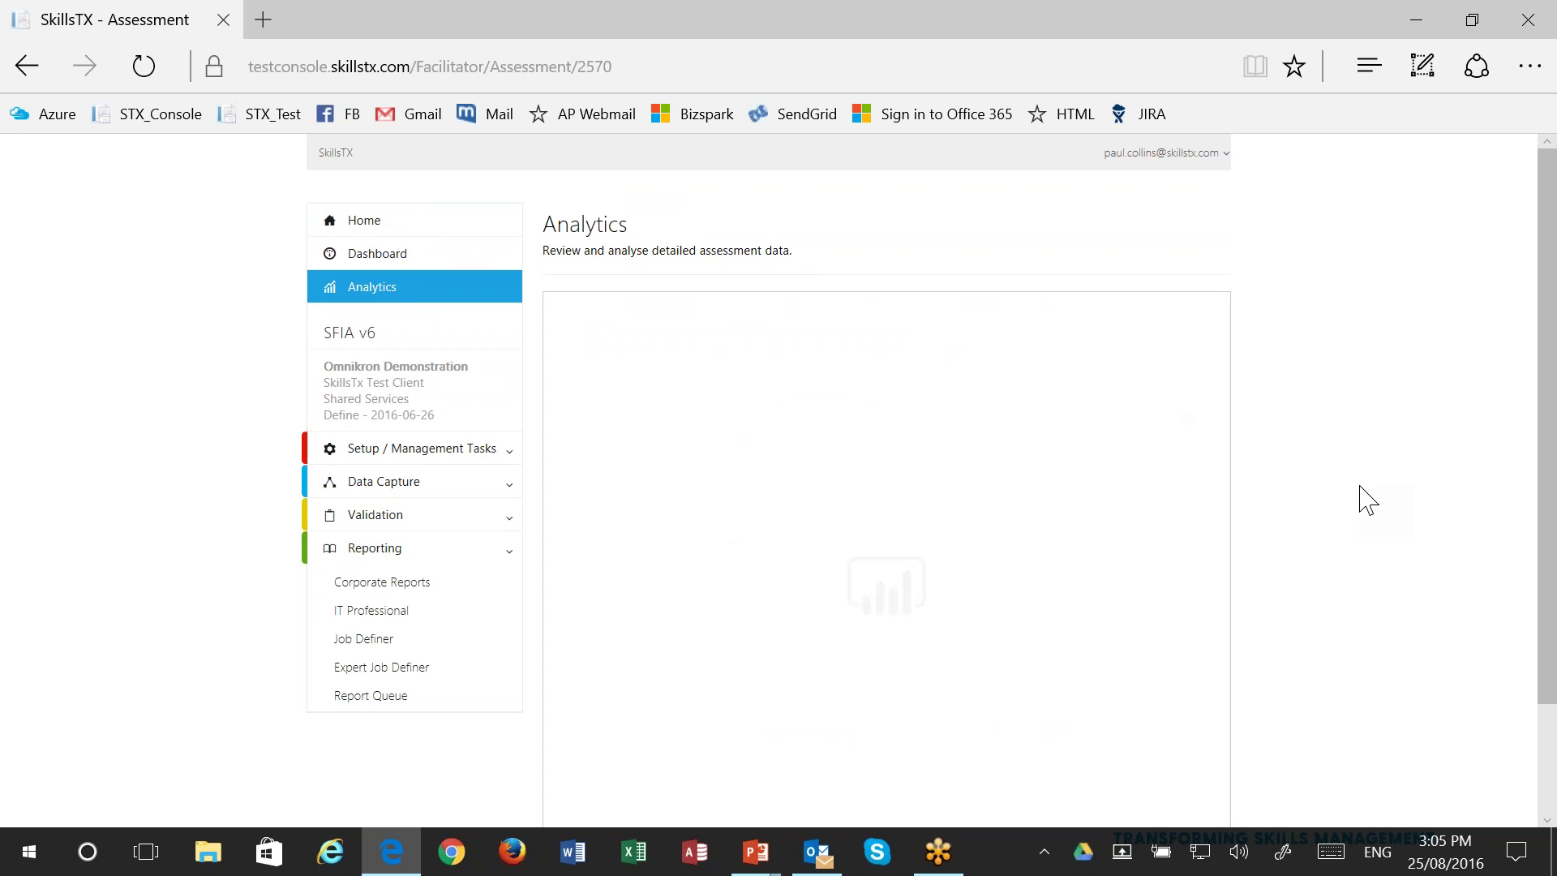
pyautogui.scroll(-1, 1366, 496)
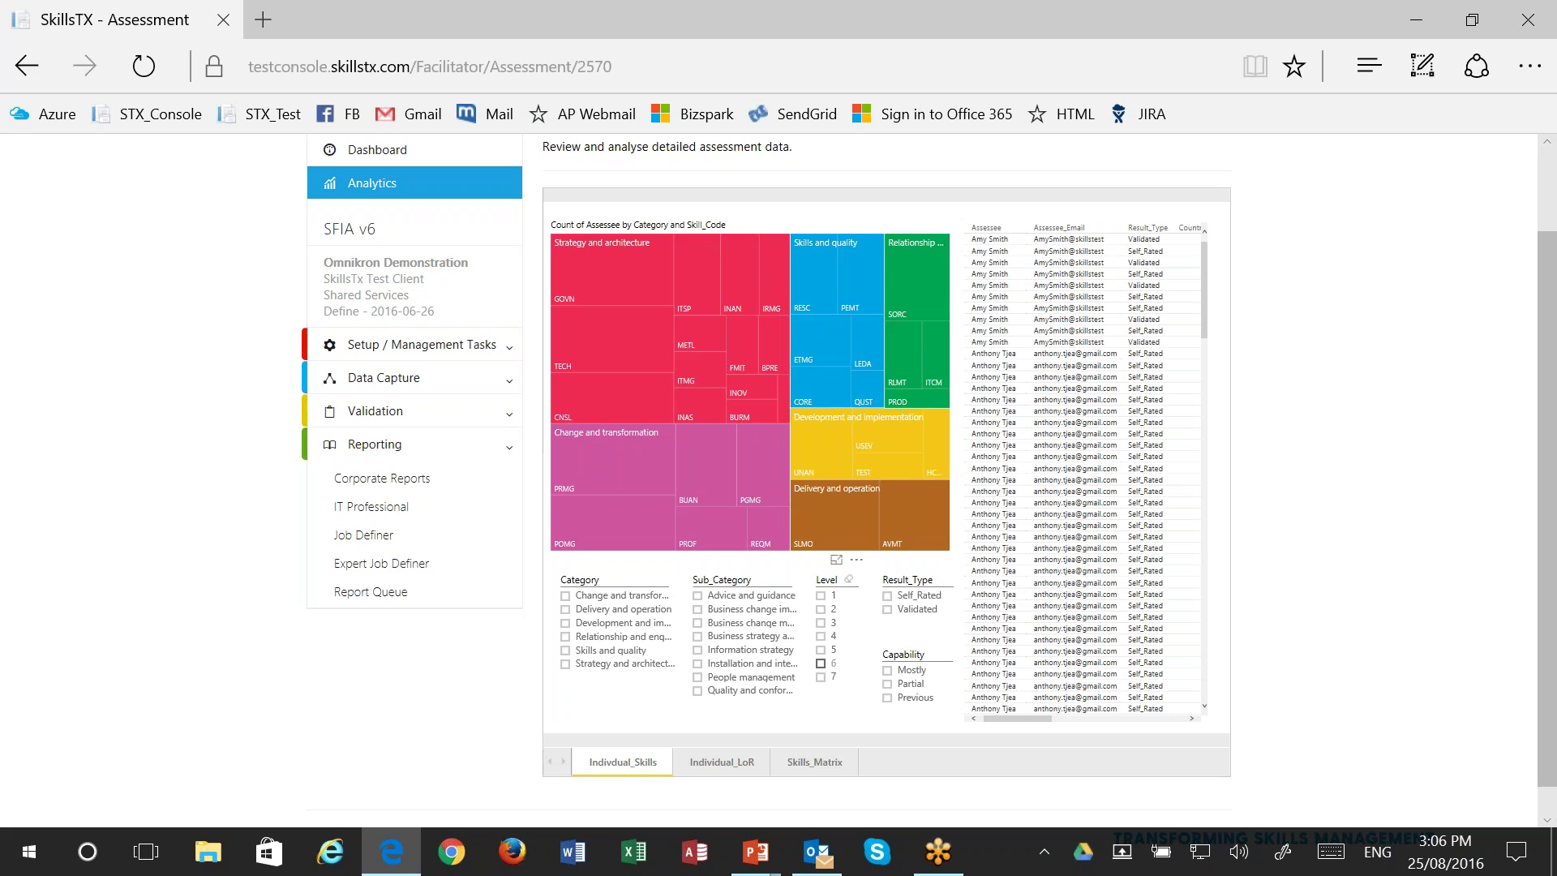
pyautogui.moveTo(895, 493)
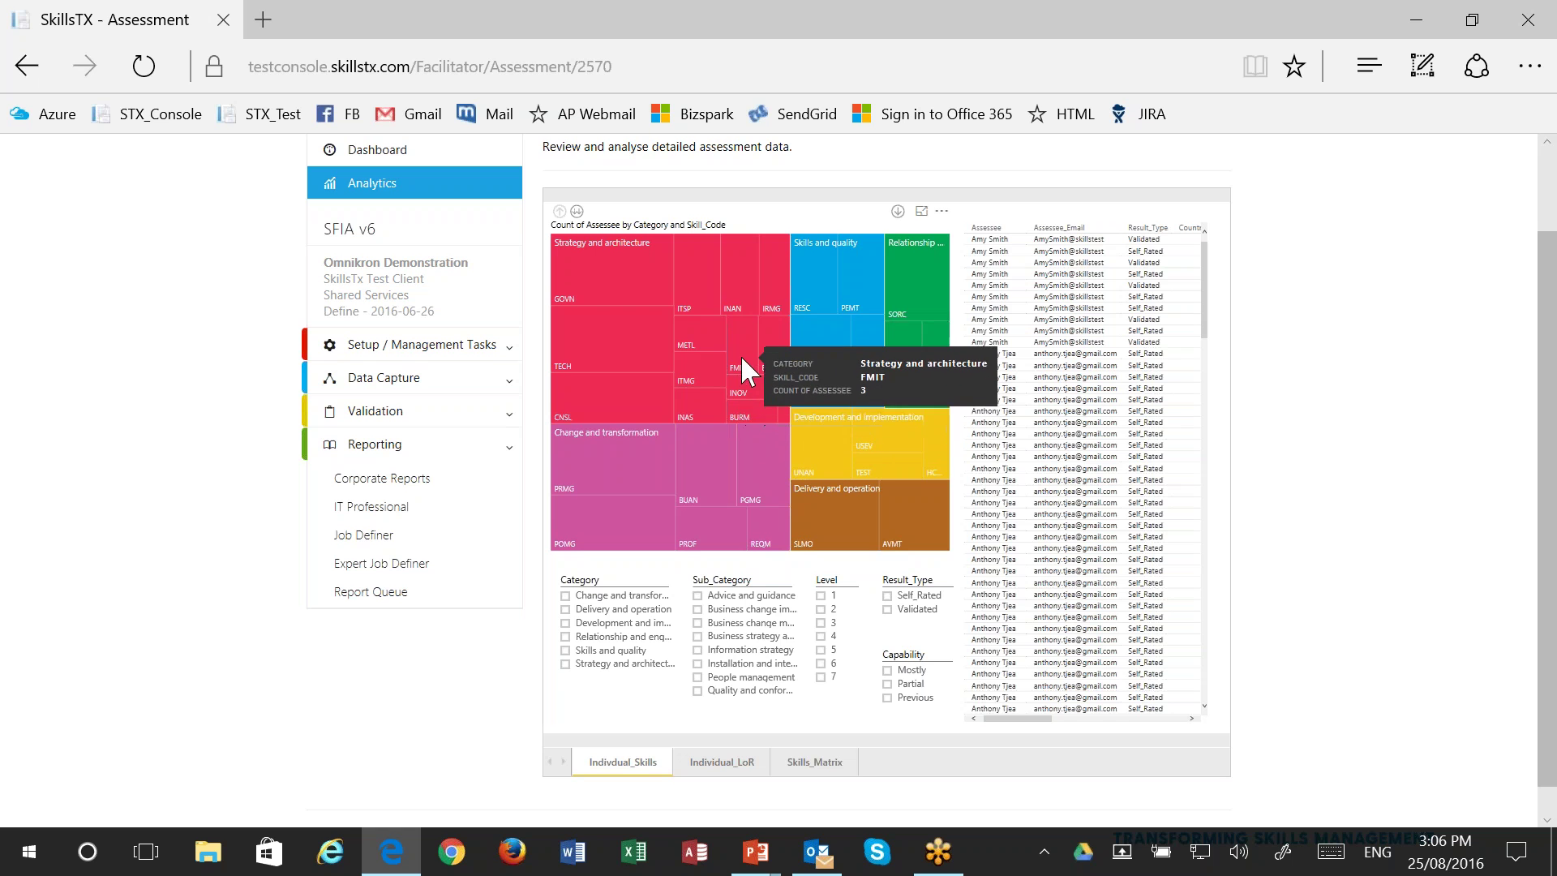
pyautogui.click(741, 299)
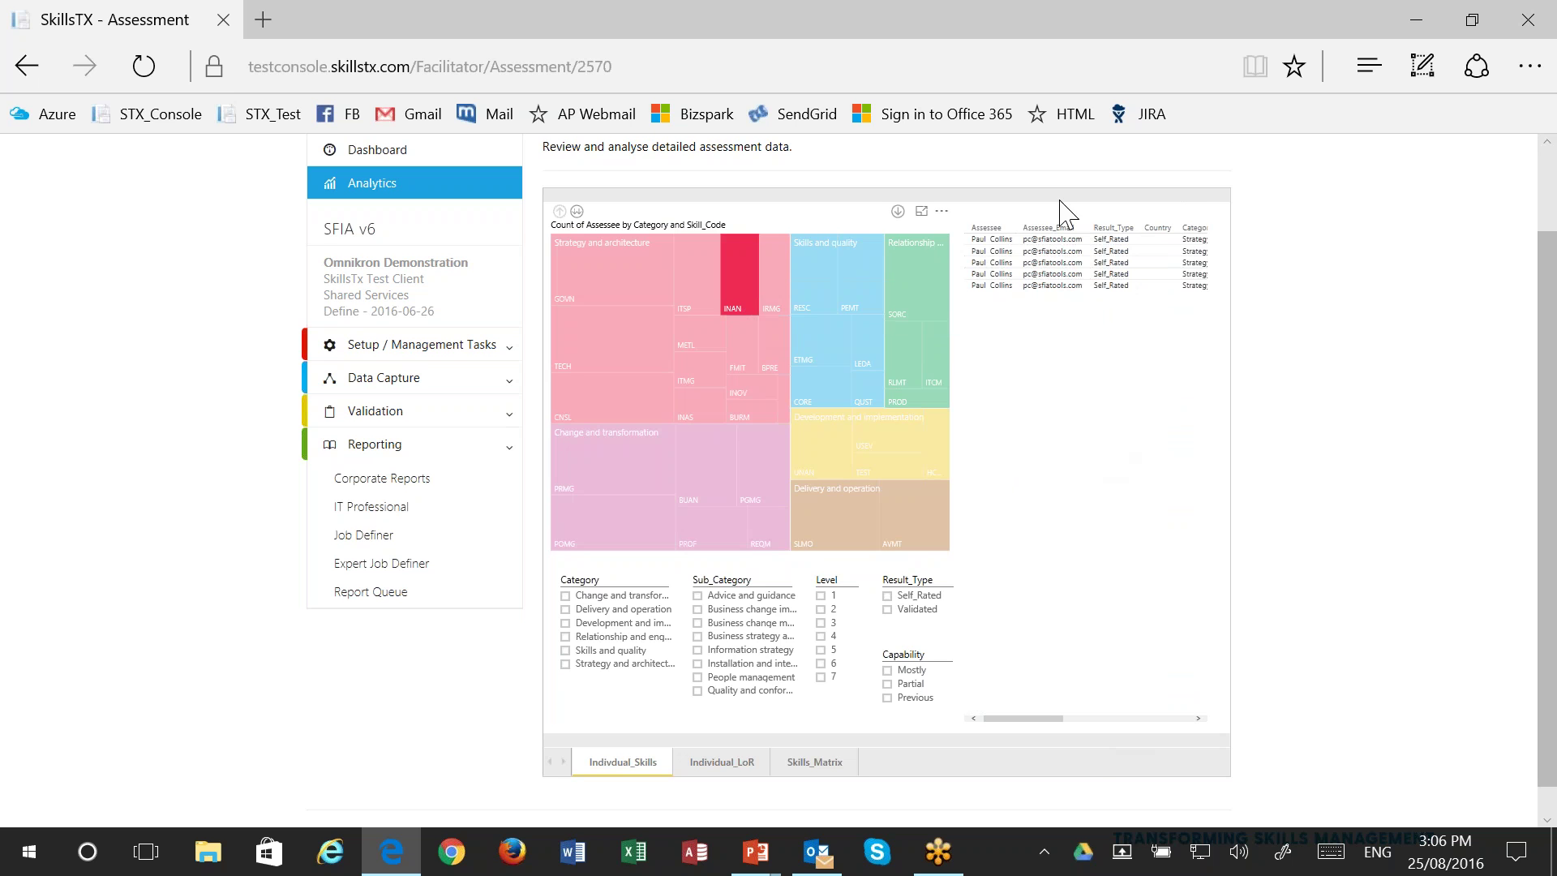
pyautogui.moveTo(1053, 719); pyautogui.dragTo(1016, 718)
pyautogui.click(742, 280)
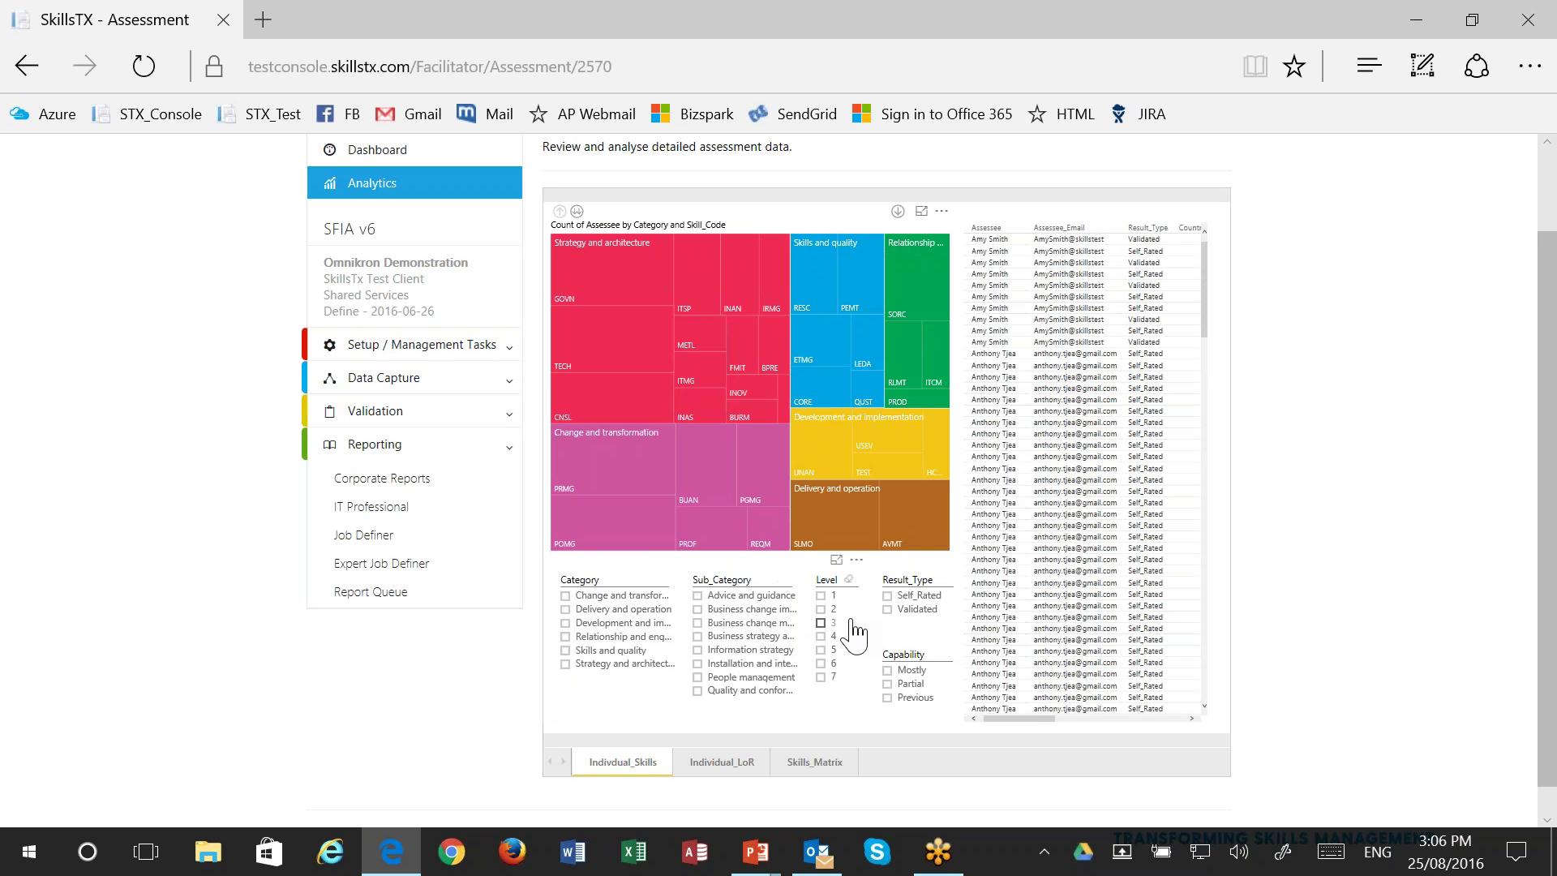
# - Filter the individual skills report to Validated results to inspect them, and clear the filter
pyautogui.click(887, 610)
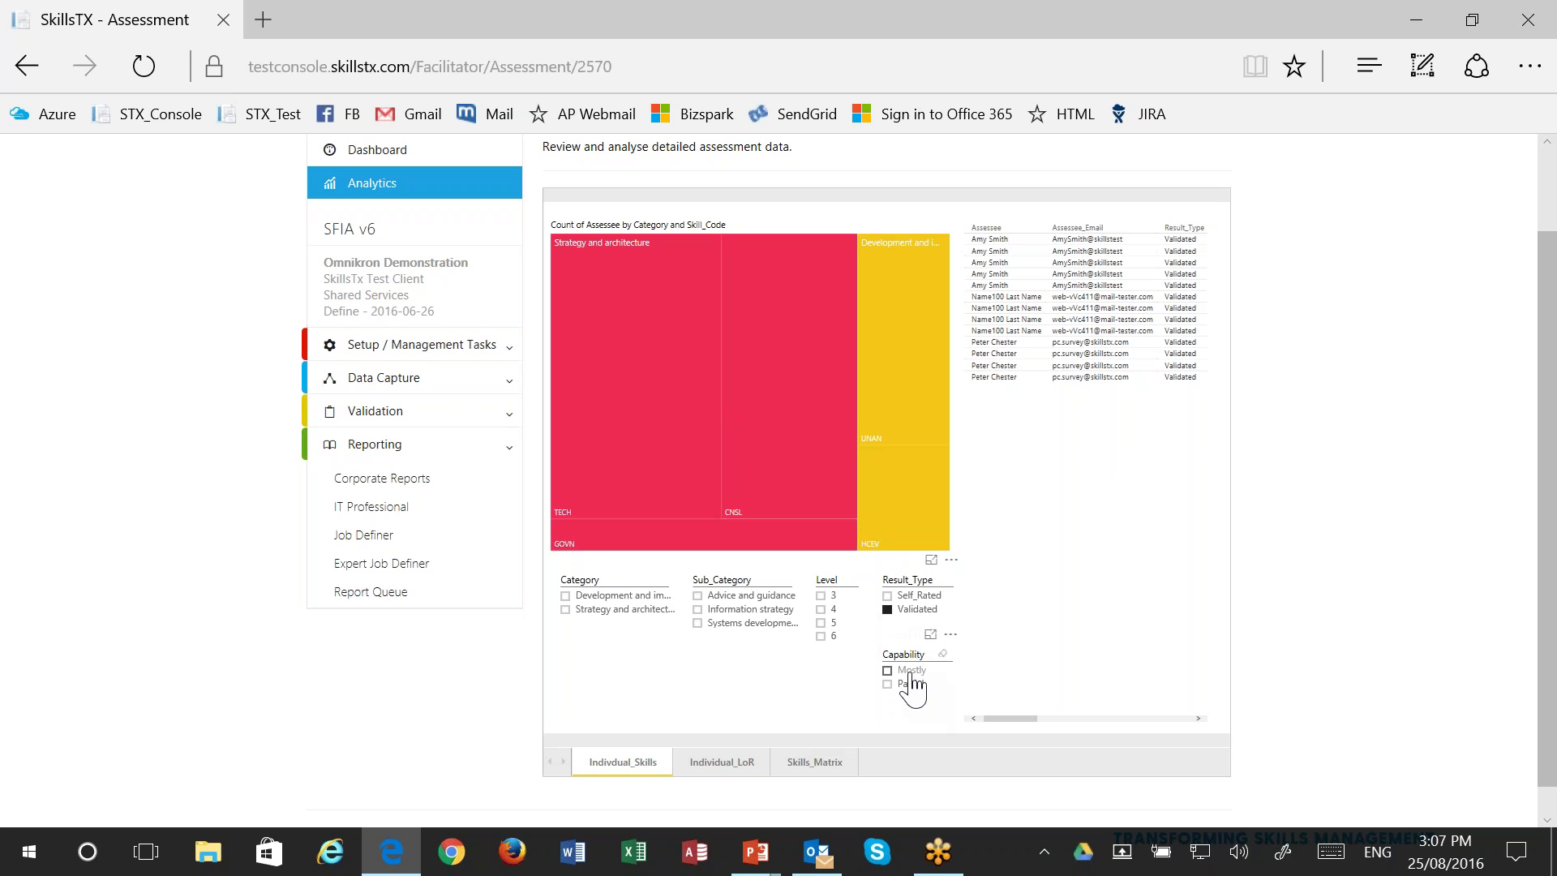
pyautogui.click(888, 609)
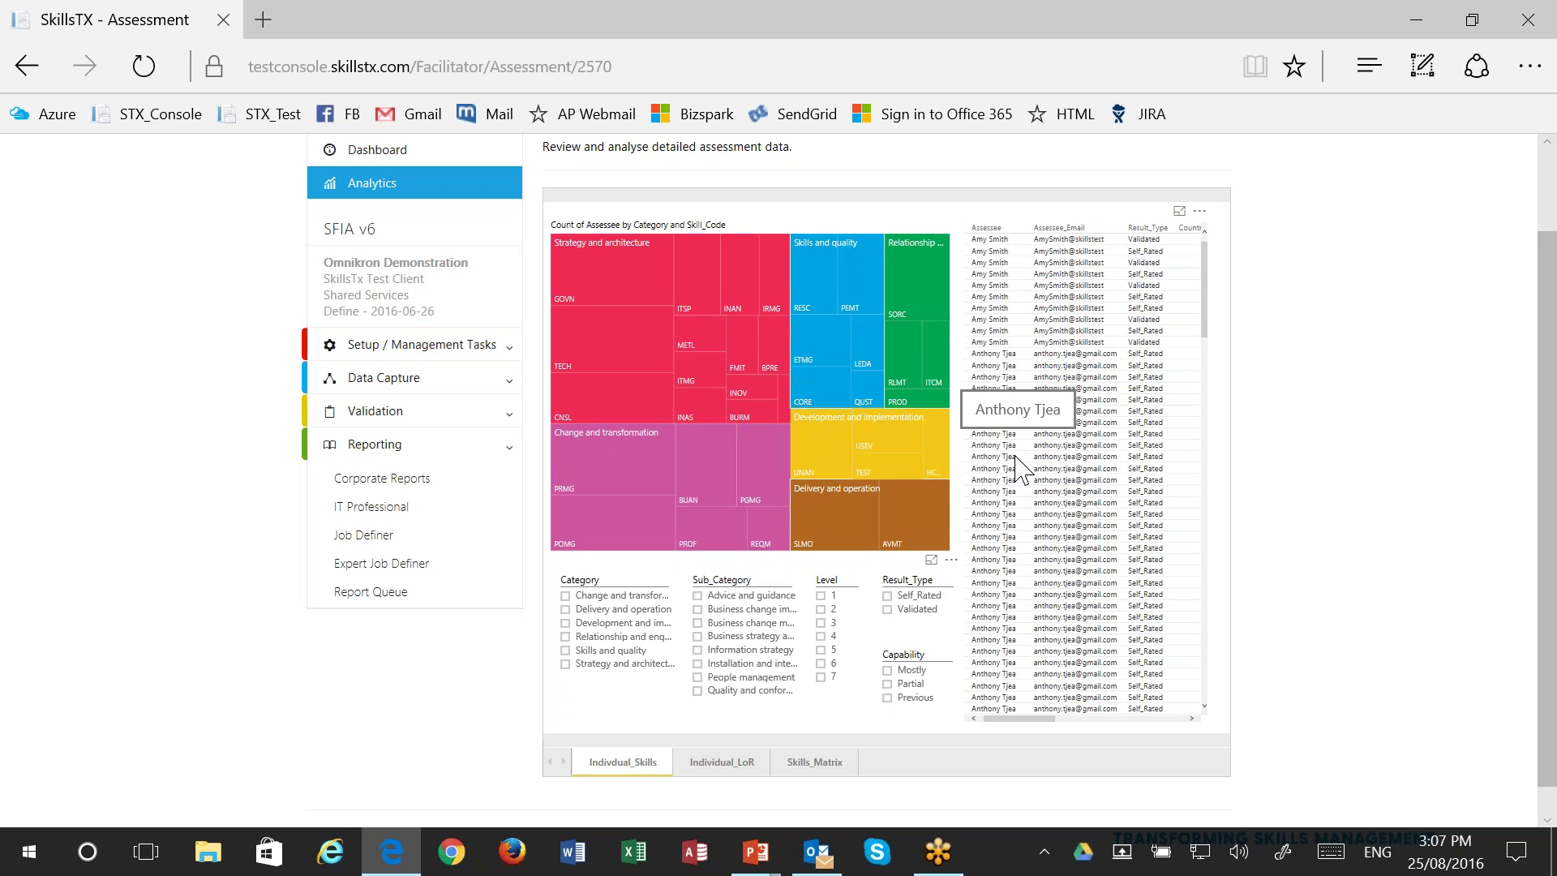
# - Check the treemap's data export option, and expand its hierarchy to sub-category and level before returning it to category
pyautogui.click(942, 213)
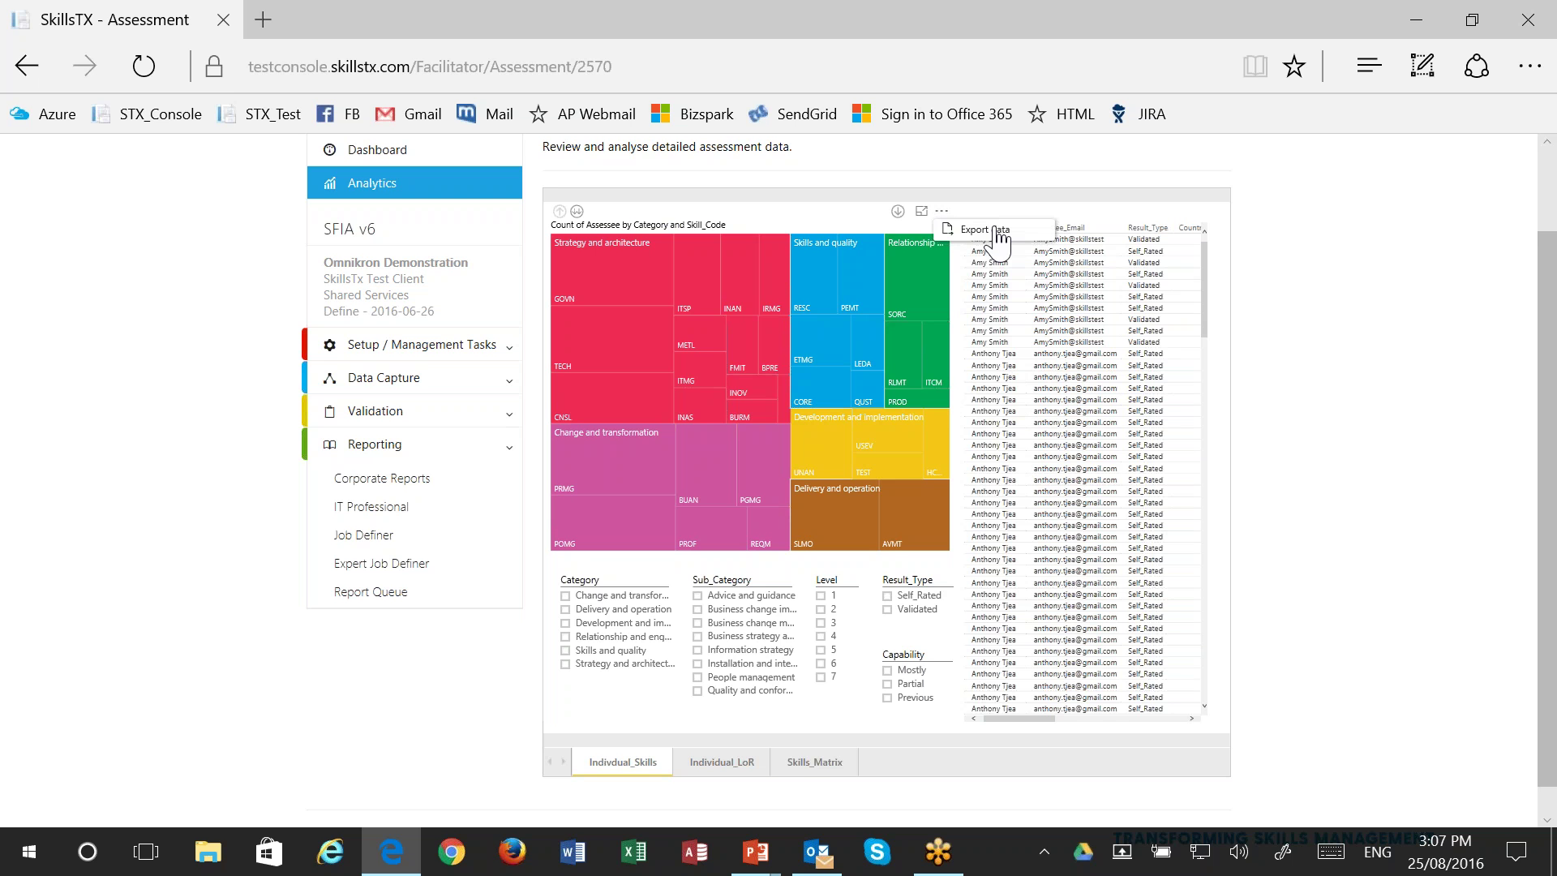
pyautogui.click(997, 230)
pyautogui.click(578, 212)
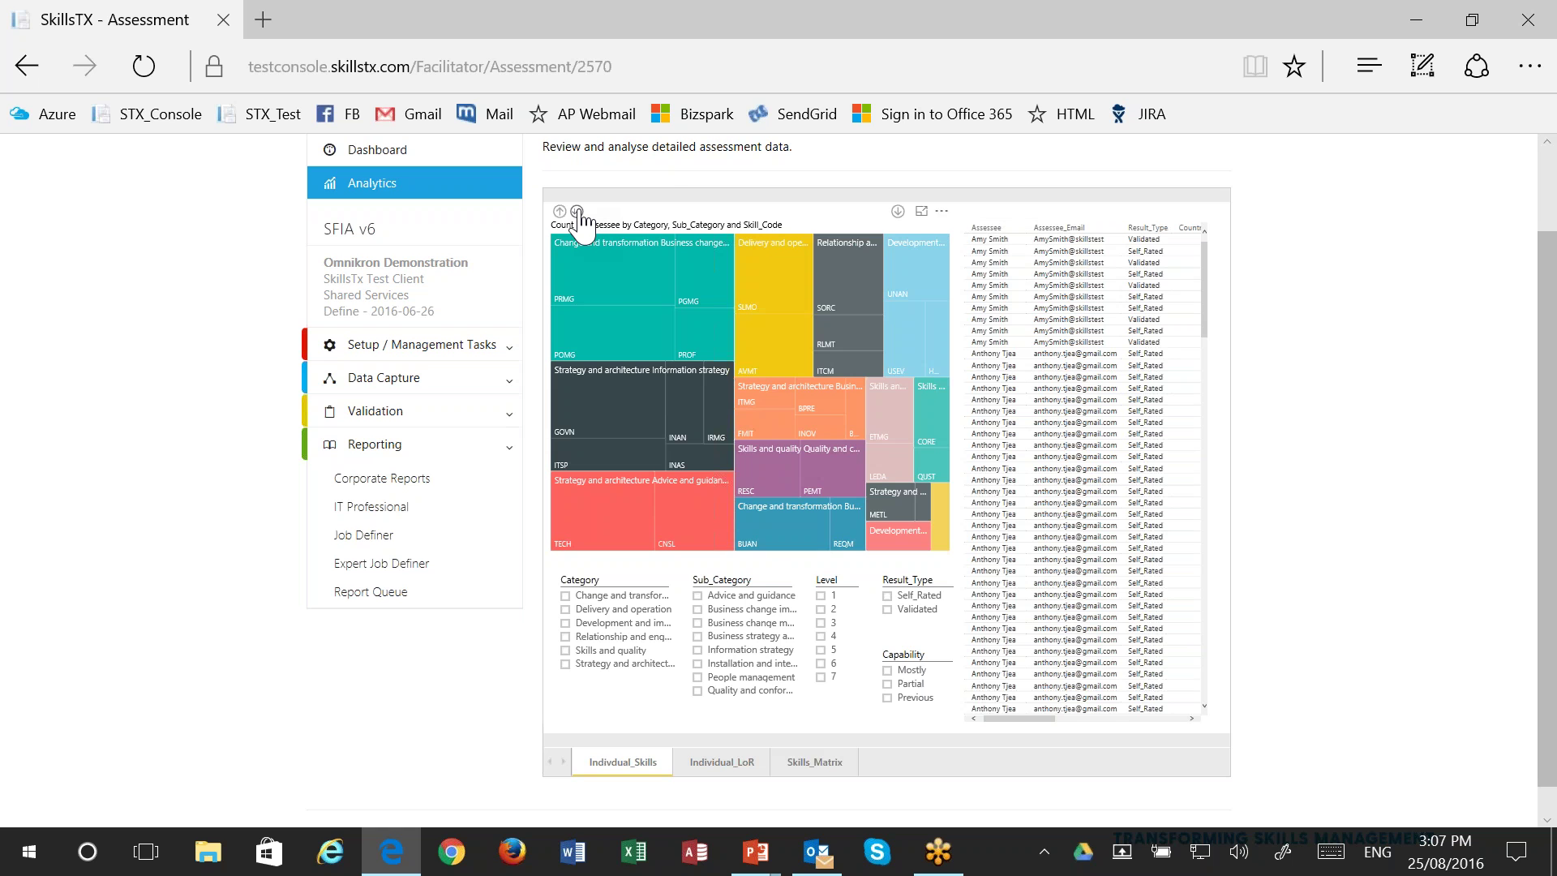
pyautogui.click(578, 212)
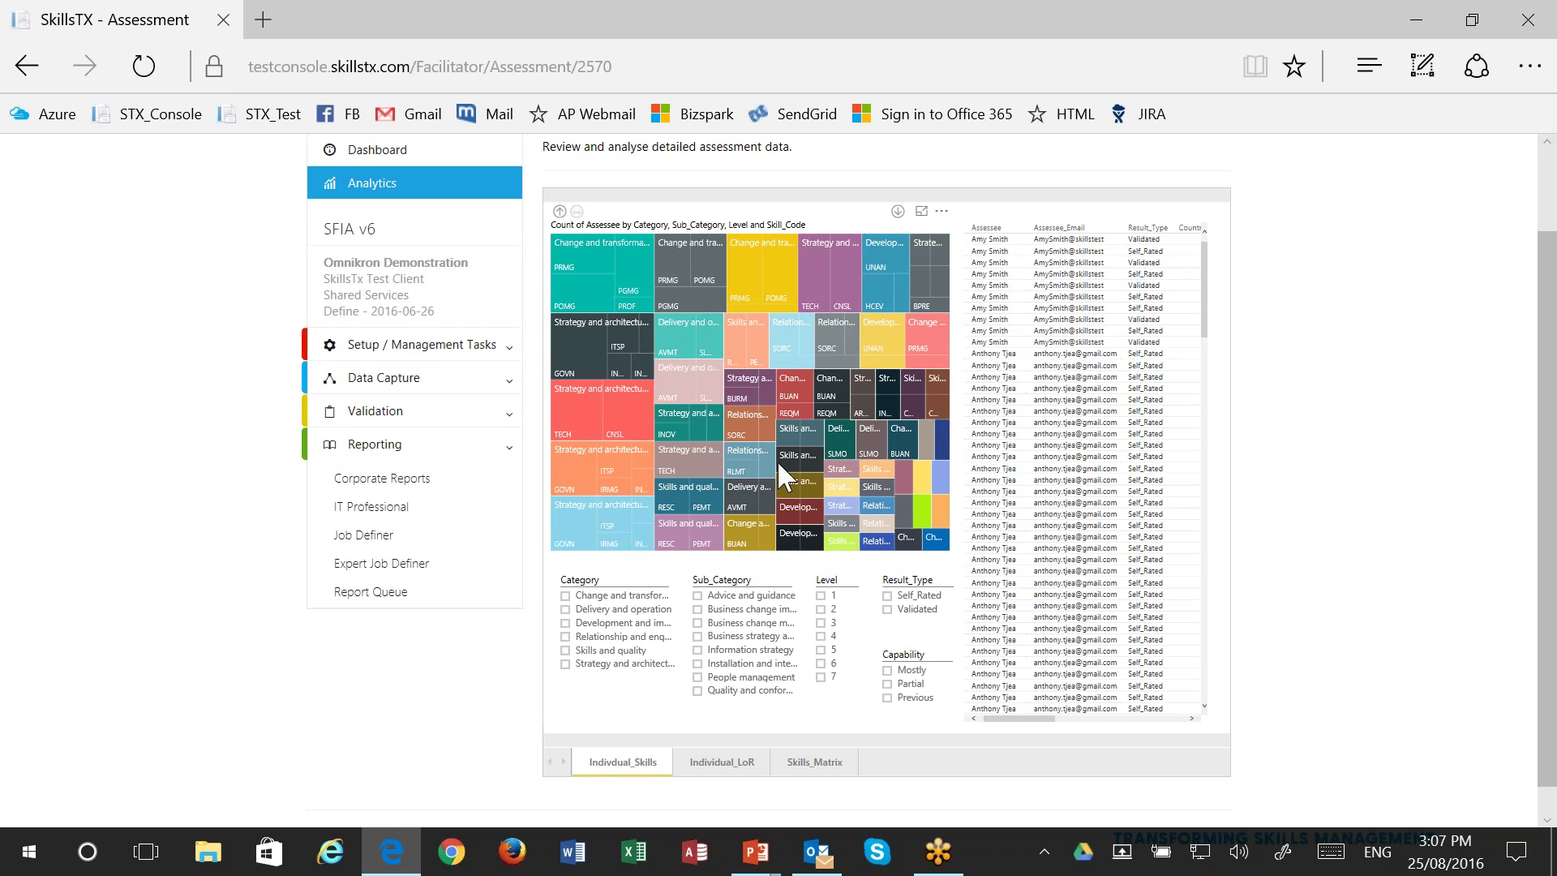
pyautogui.moveTo(779, 463)
pyautogui.click(559, 211)
pyautogui.click(560, 211)
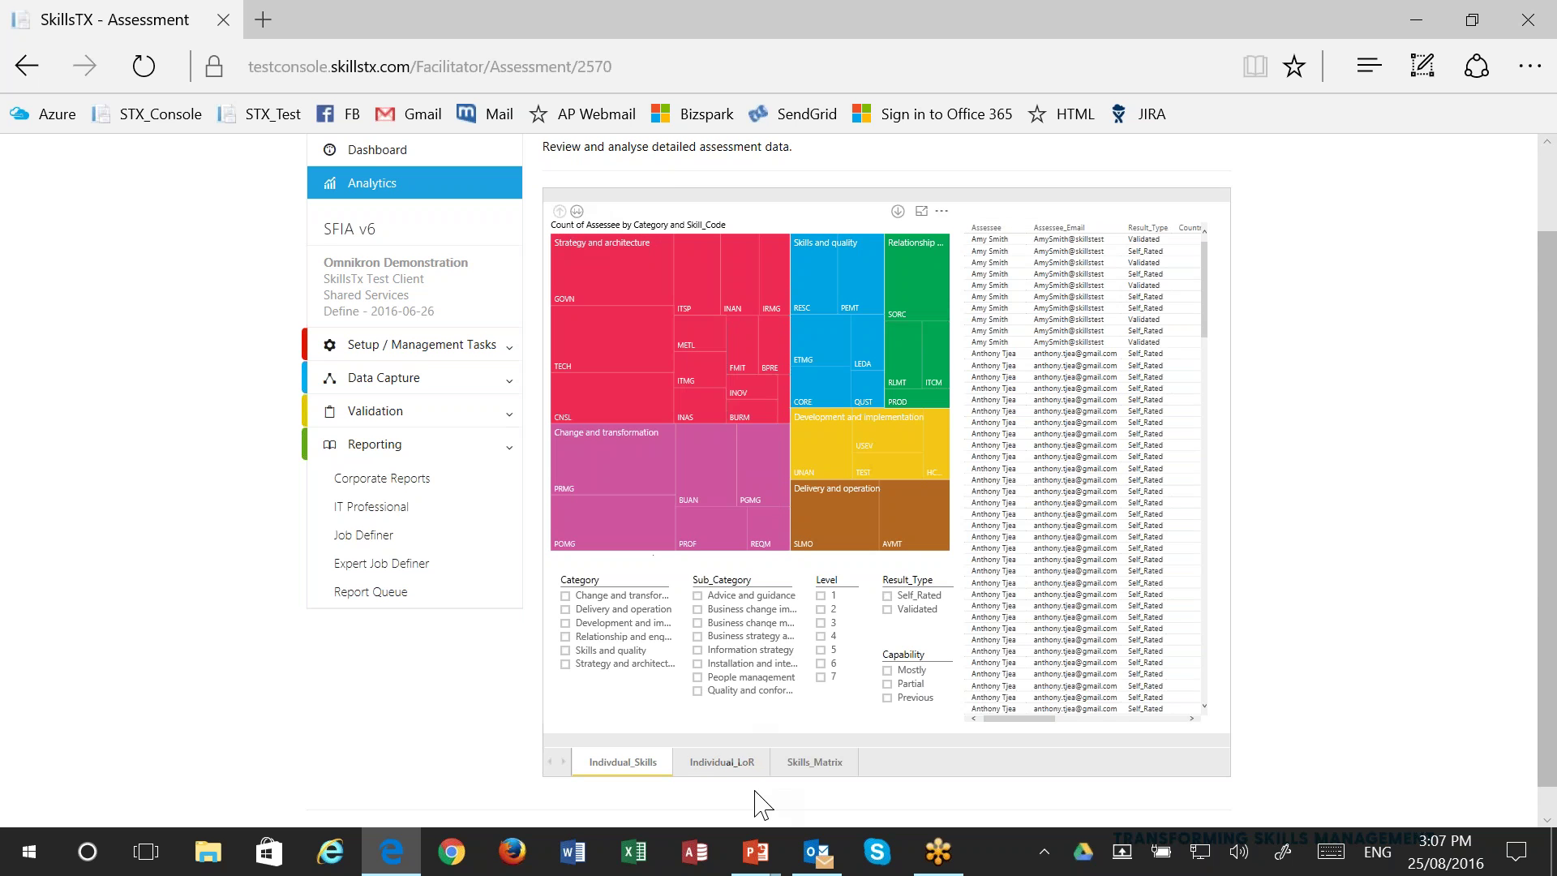
# - On the Individual_LoR report page, isolate Complexity level 6 to inspect its assessee records, and clear the selection
pyautogui.click(740, 767)
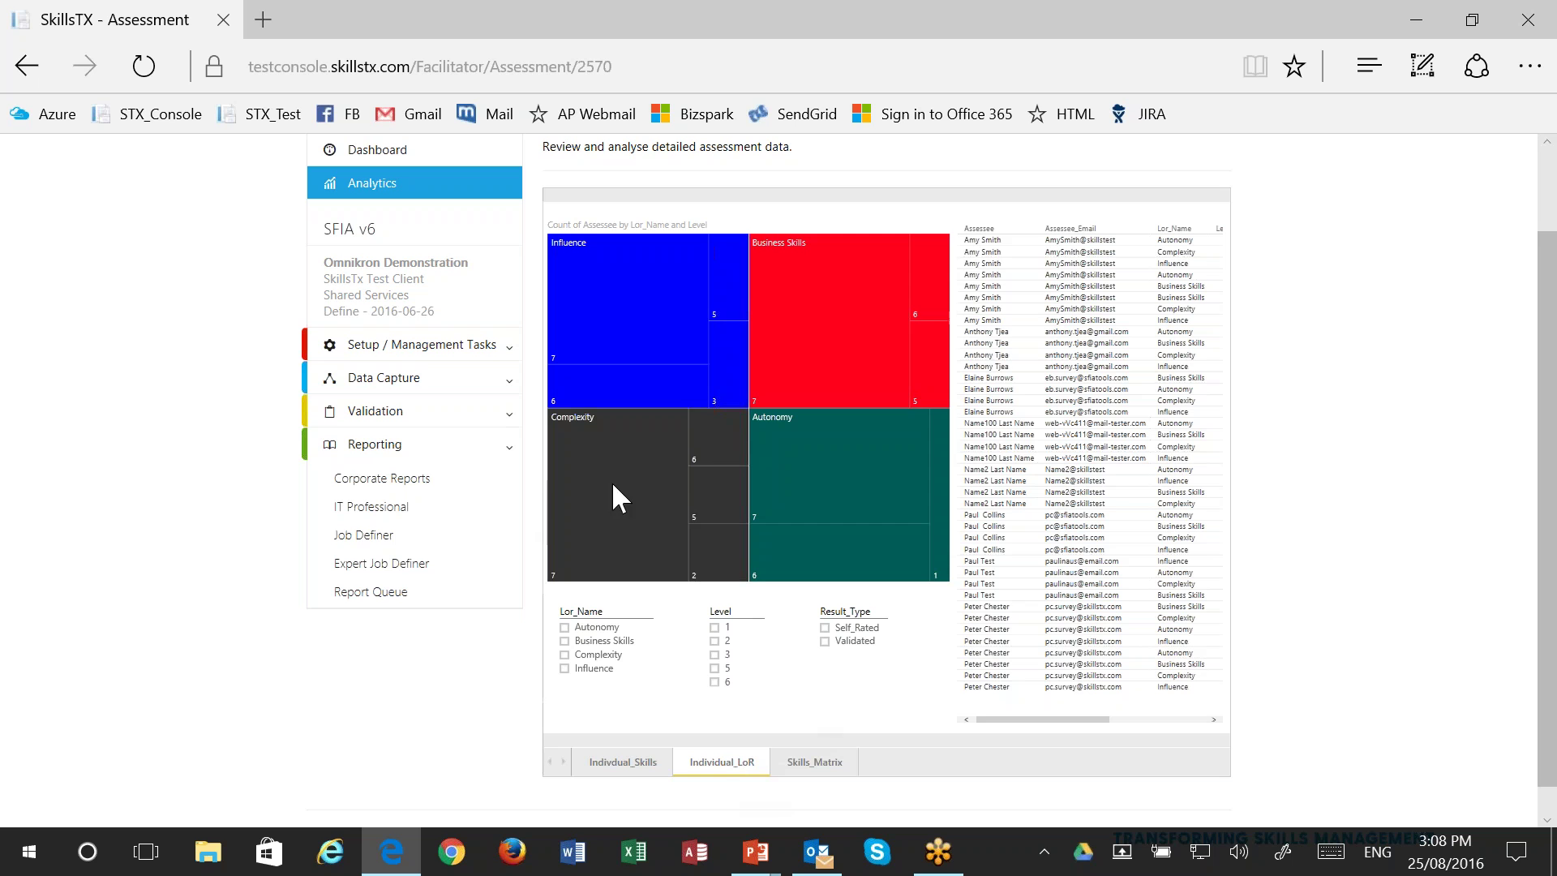
pyautogui.click(718, 435)
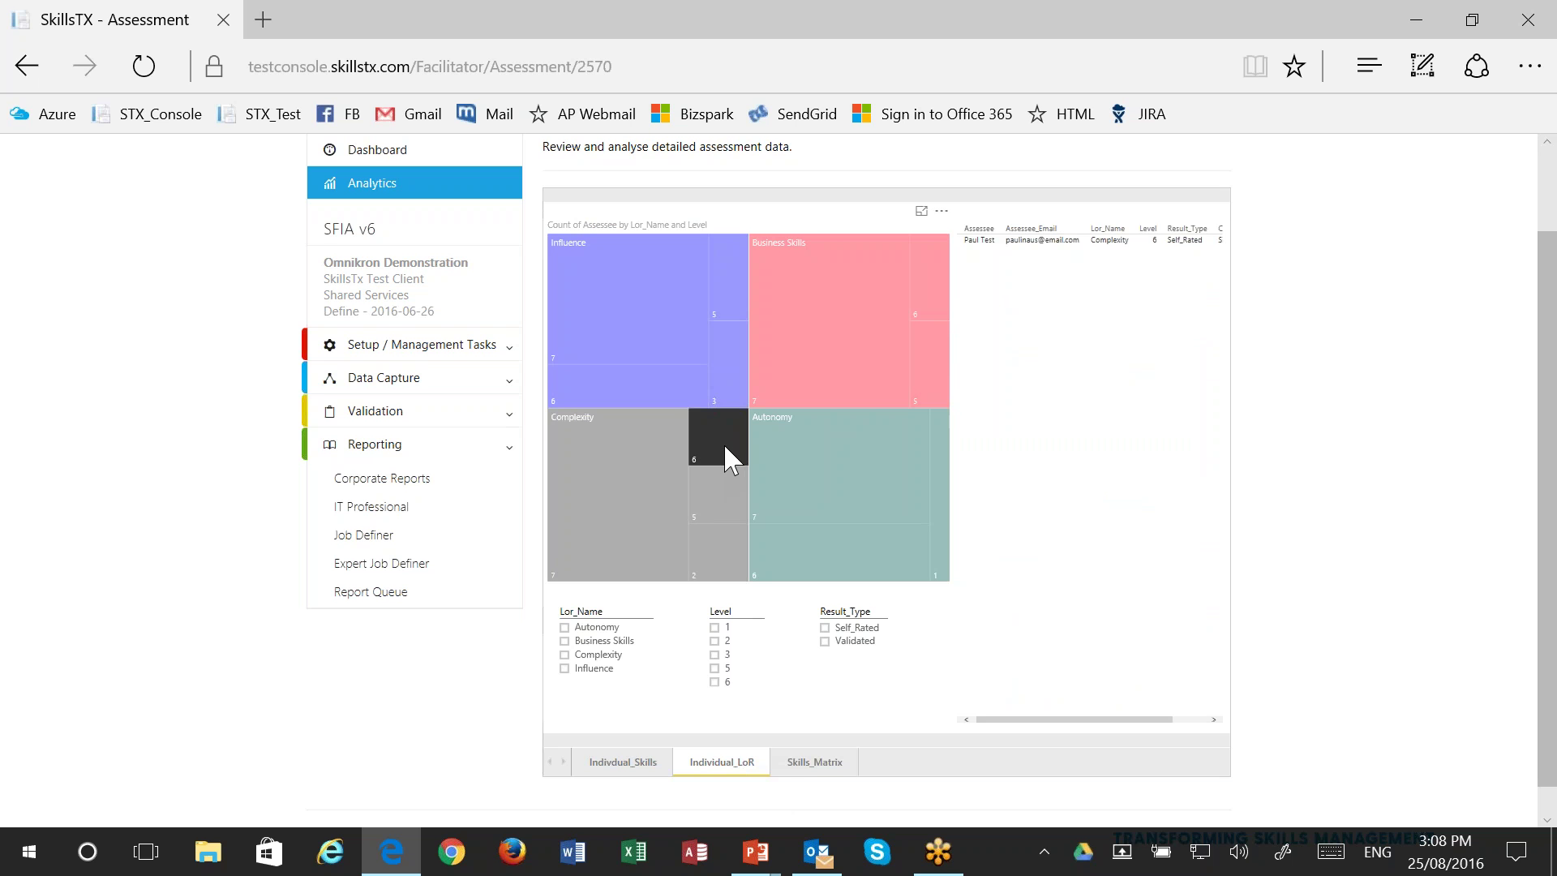
pyautogui.click(723, 443)
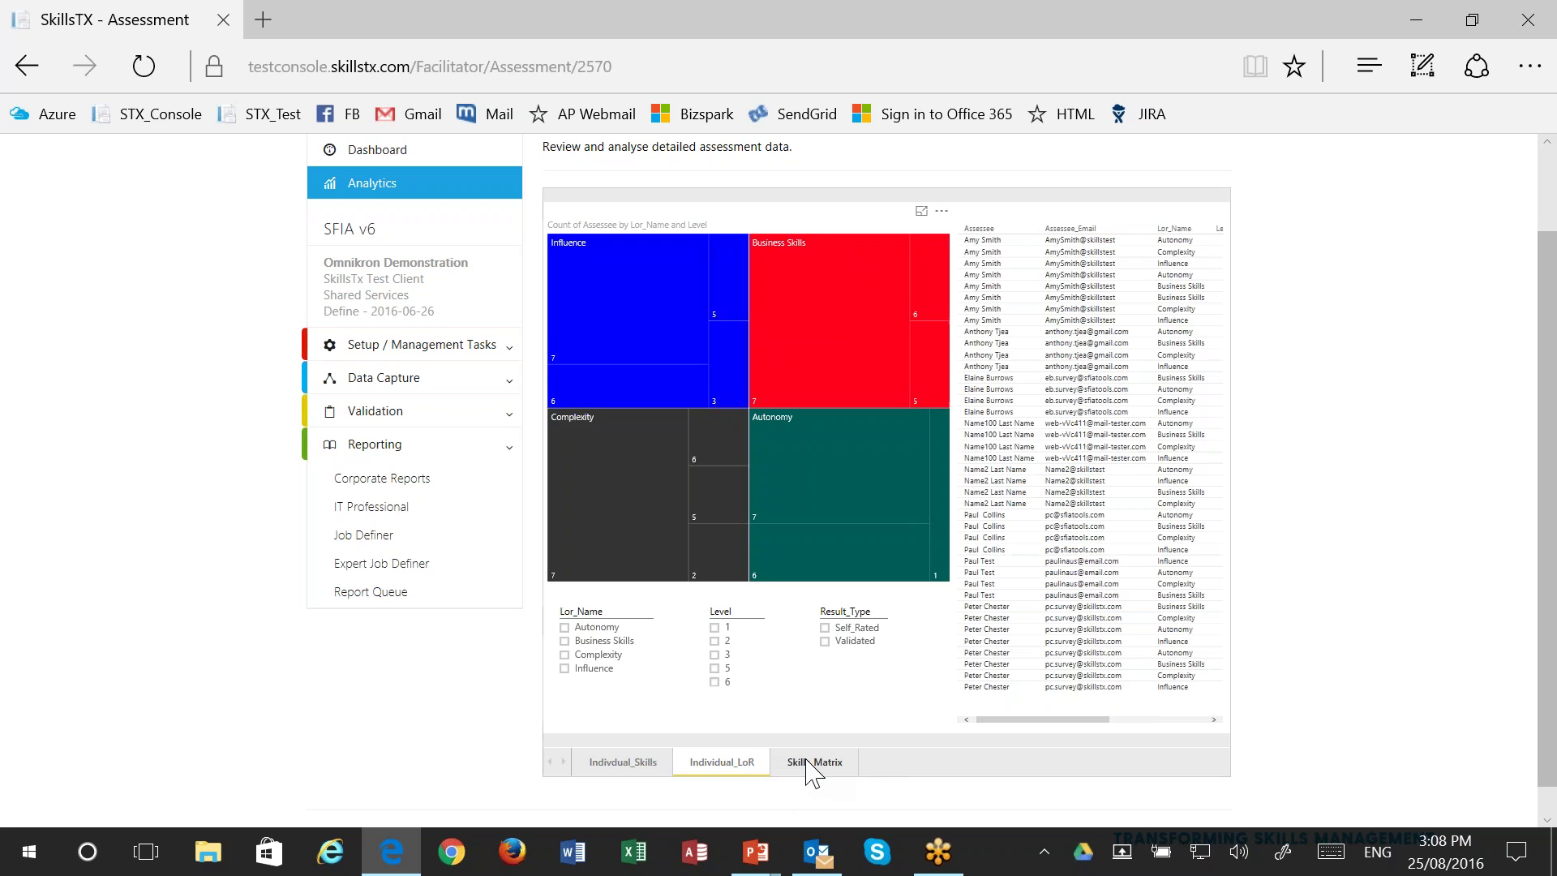
# - Filter the Skills_Matrix report page to Validated results for skill code TECH, and check the table's data export option
pyautogui.click(829, 760)
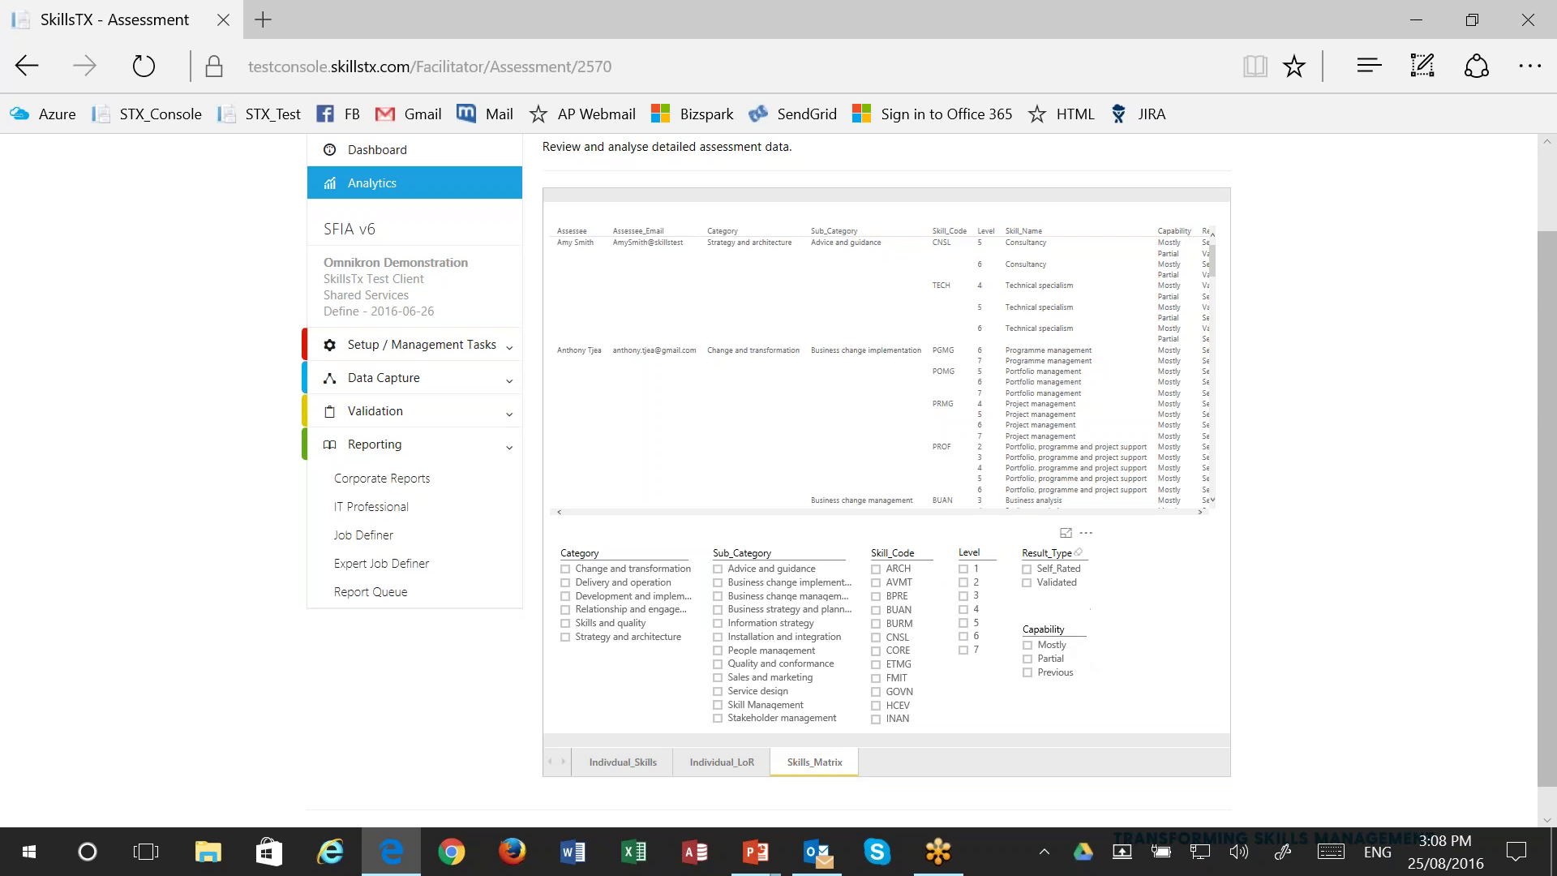
pyautogui.click(1052, 583)
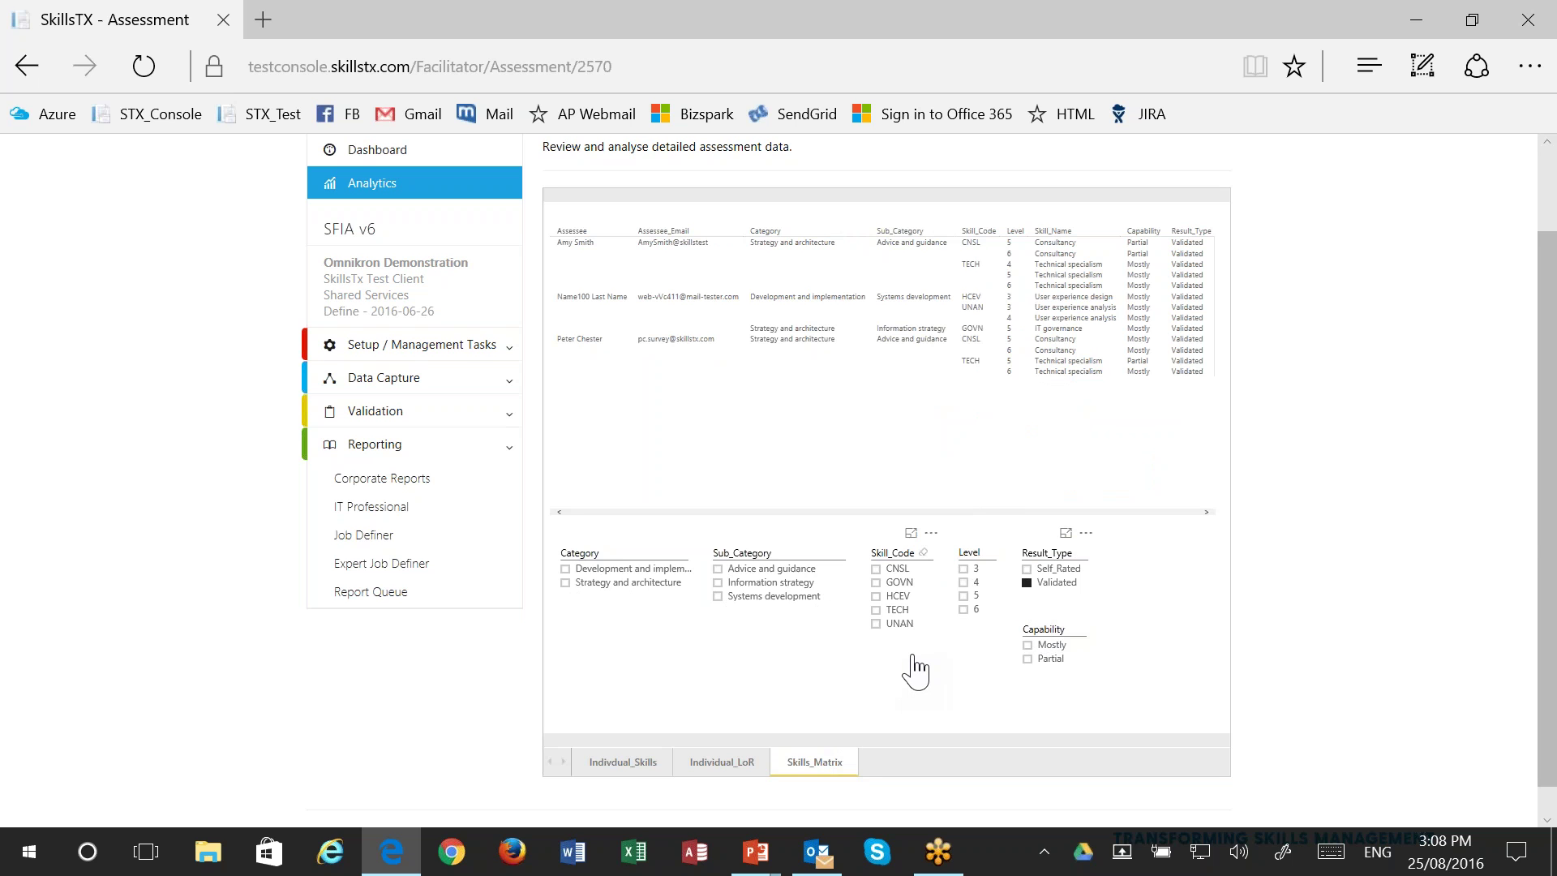
pyautogui.click(877, 612)
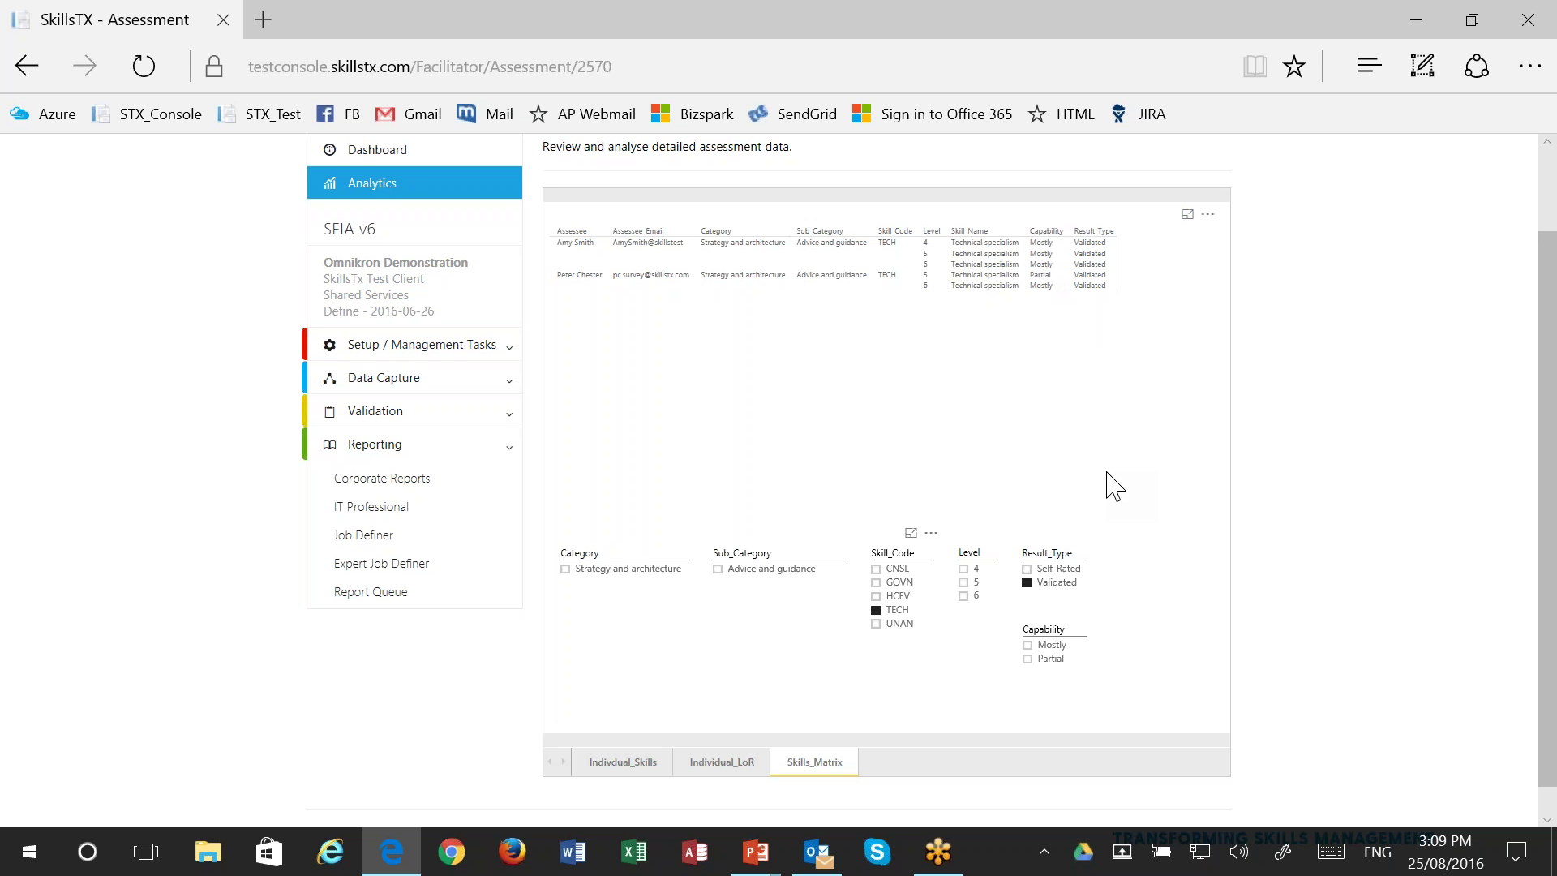
pyautogui.click(1208, 216)
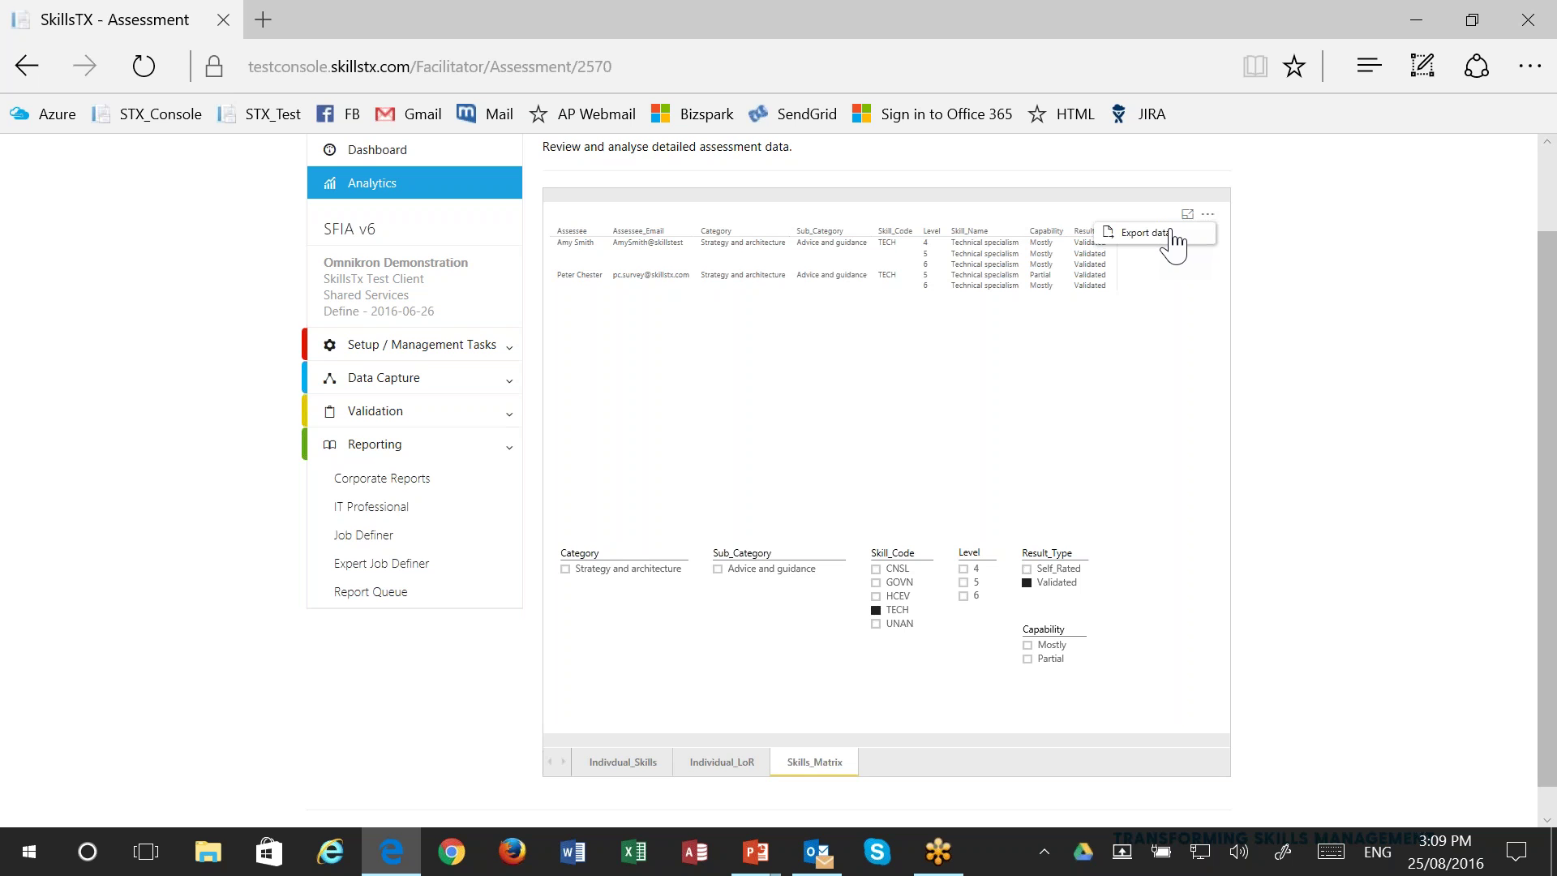
pyautogui.click(1207, 214)
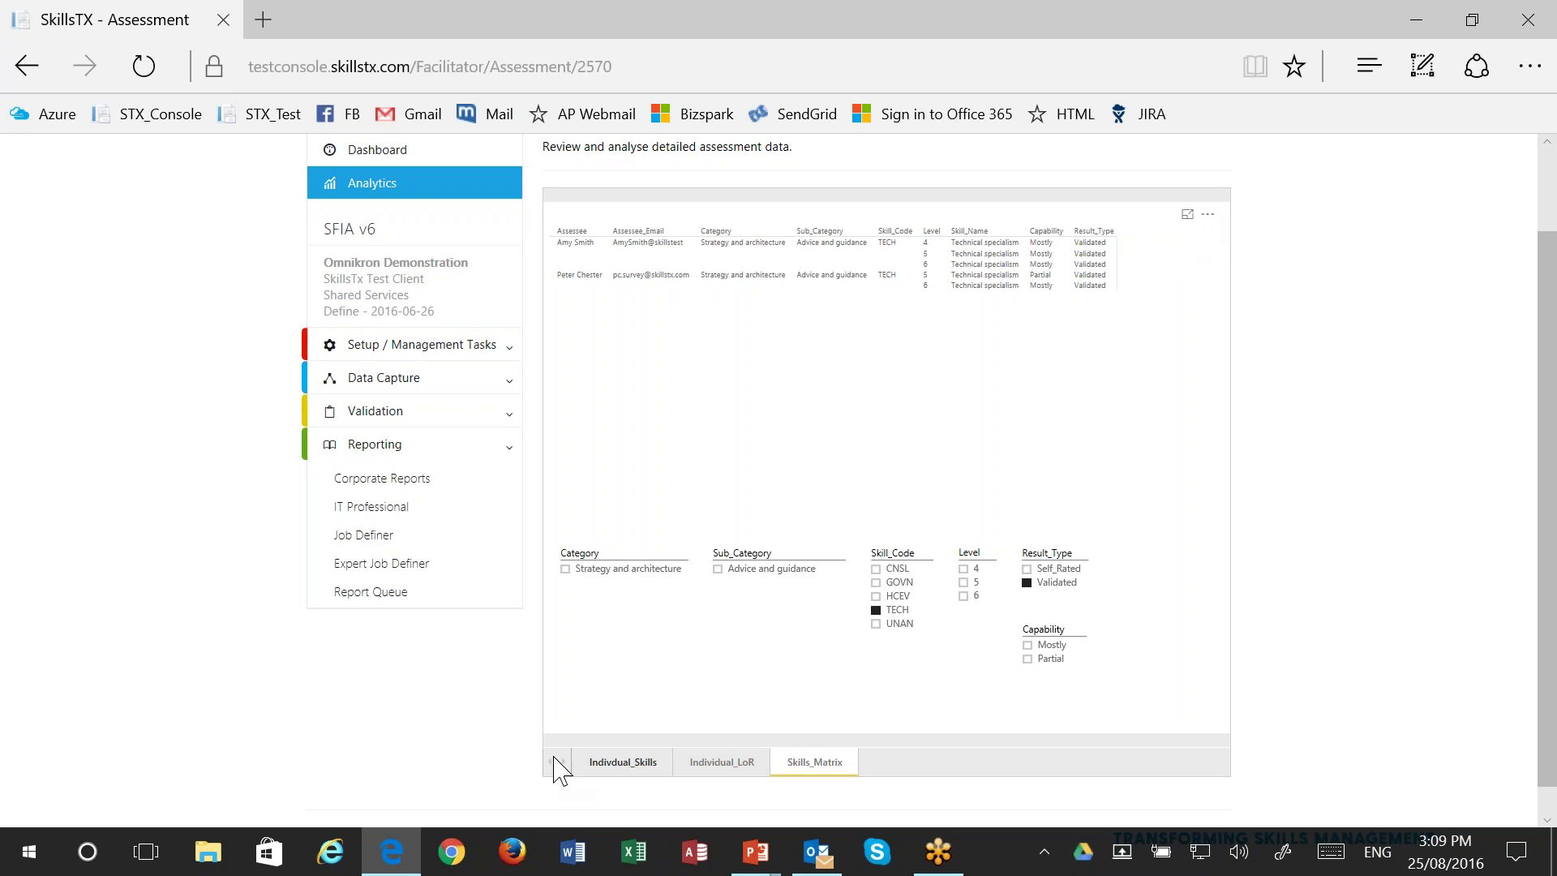
# - Return to the Individual_Skills report page, and switch to the PowerPoint slideshow and show its closing slide
pyautogui.click(631, 764)
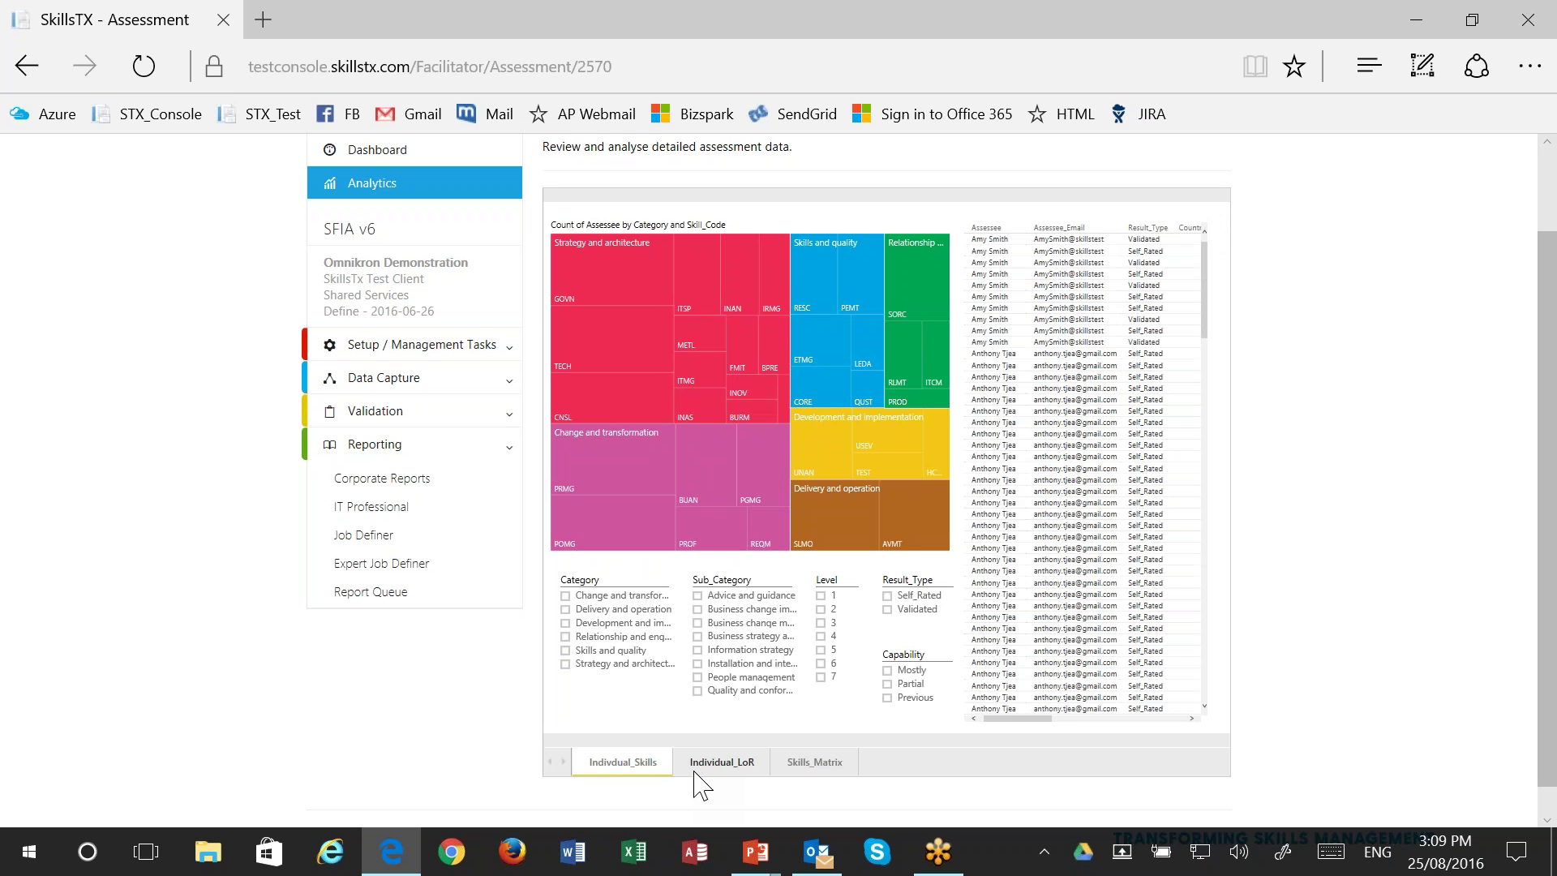
pyautogui.hotkey('alt', 'Tab')
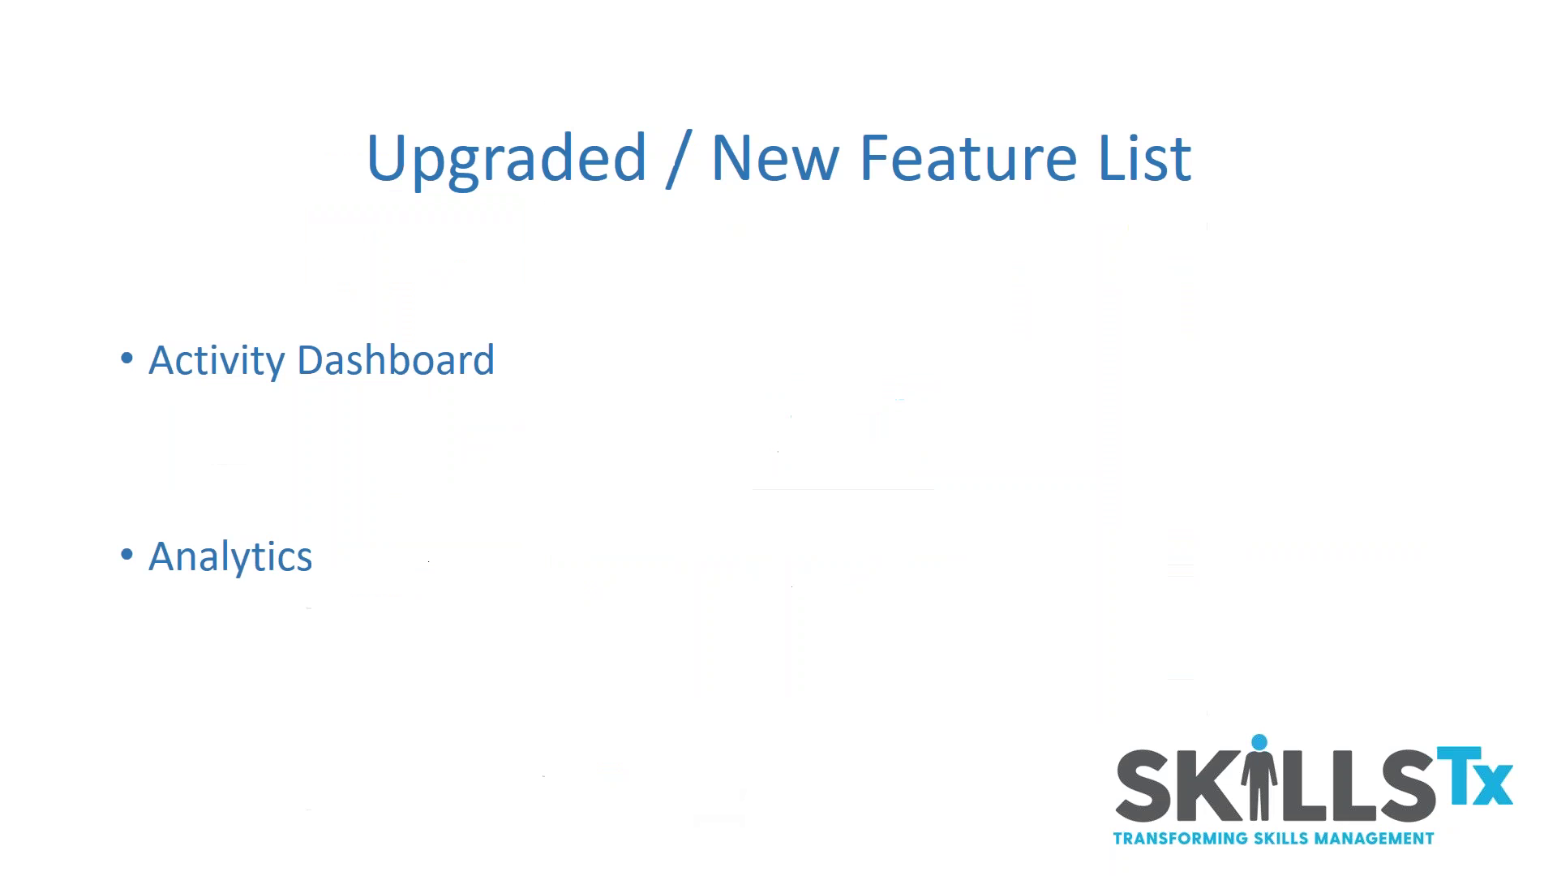
pyautogui.press('Right')
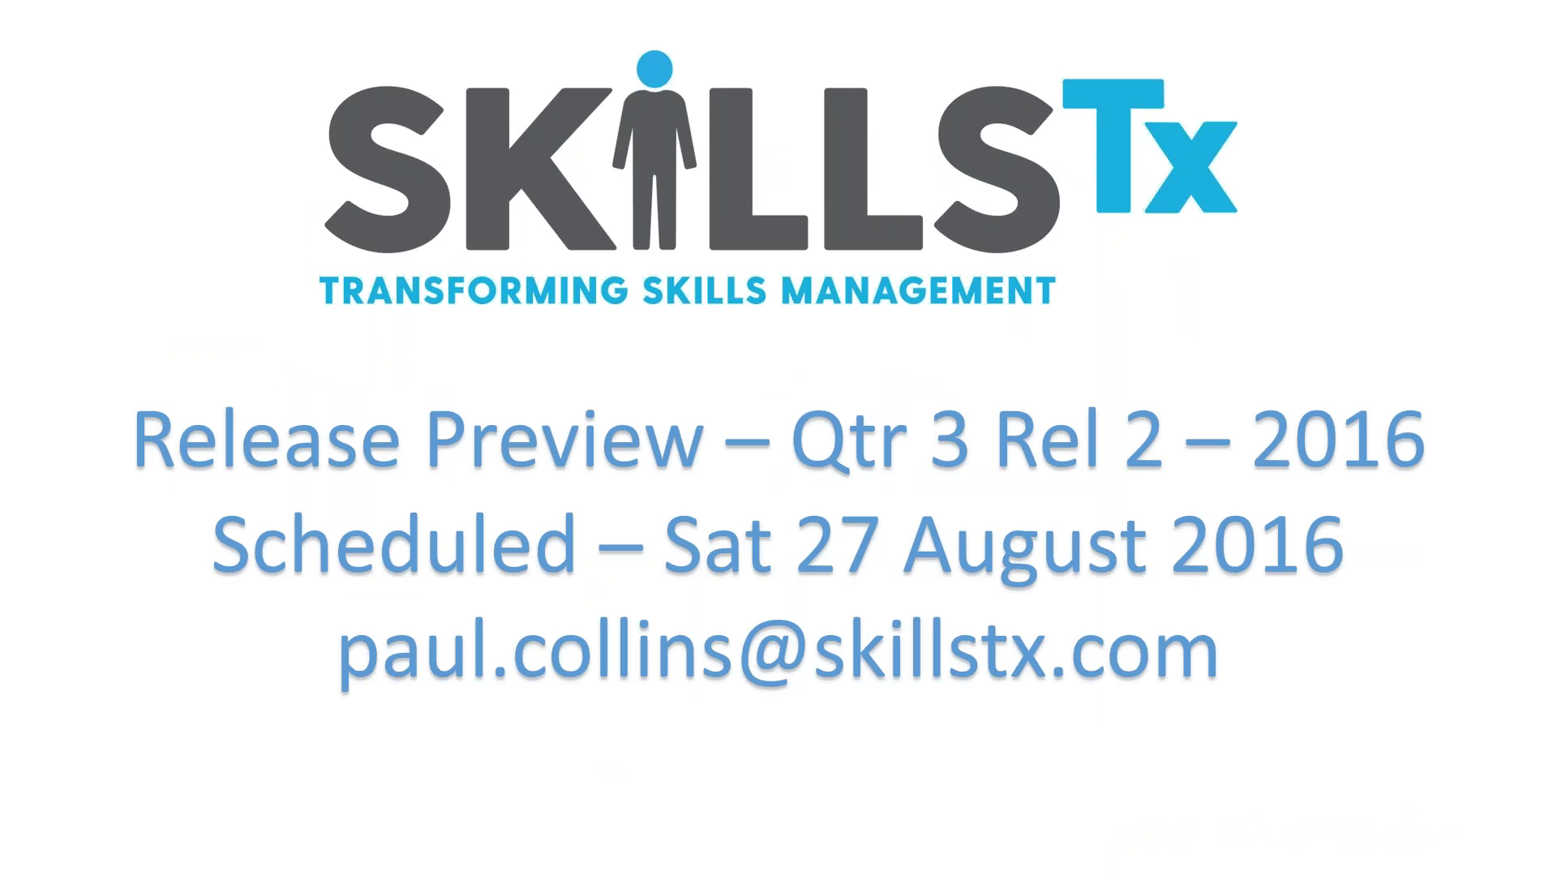